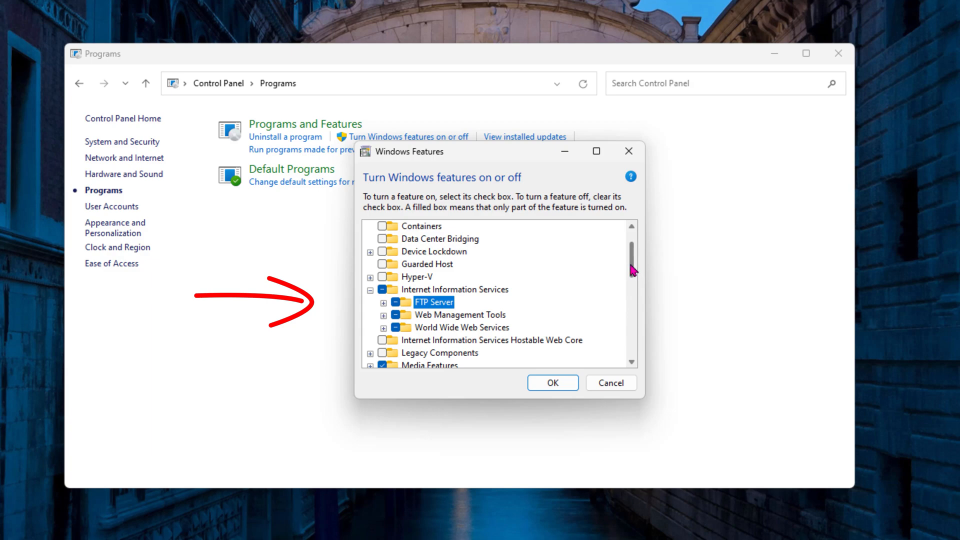
- Enable ASP.NET 4.8 under World Wide Web Services > Application Development Features and apply the change
scroll(632, 270, down, 1)
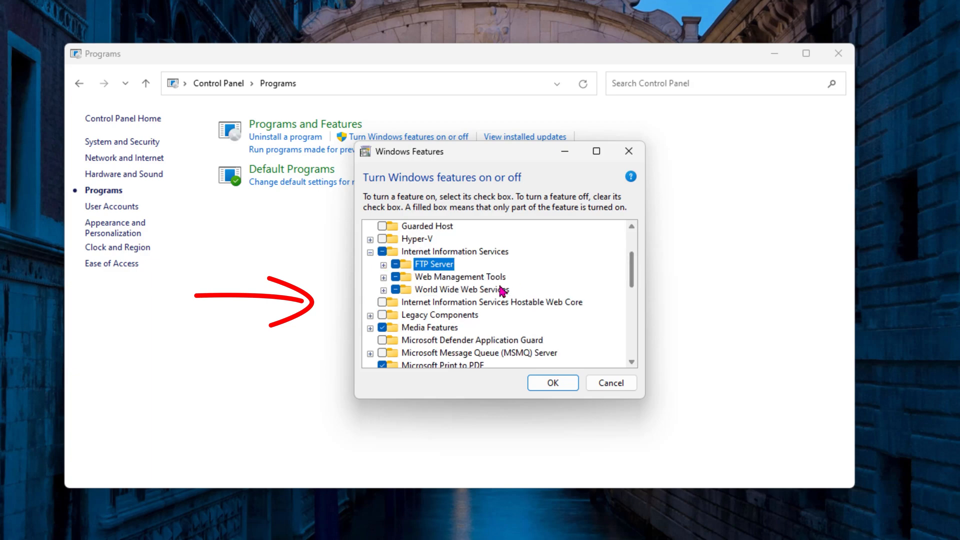
click(384, 277)
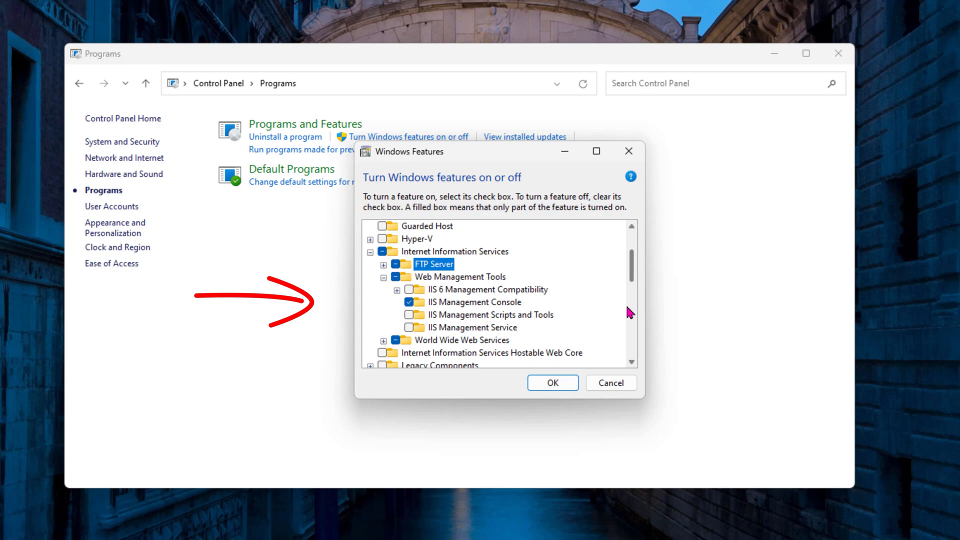
click(383, 341)
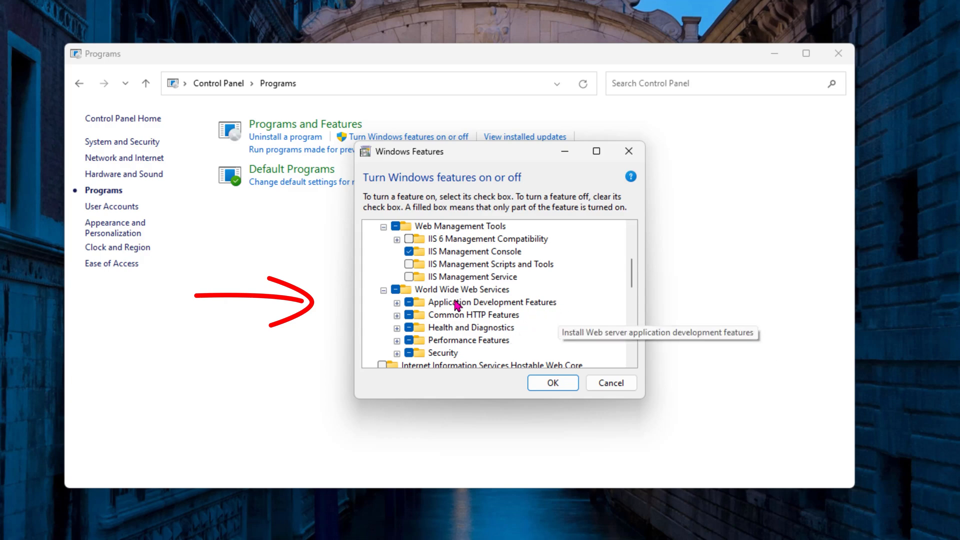
click(397, 303)
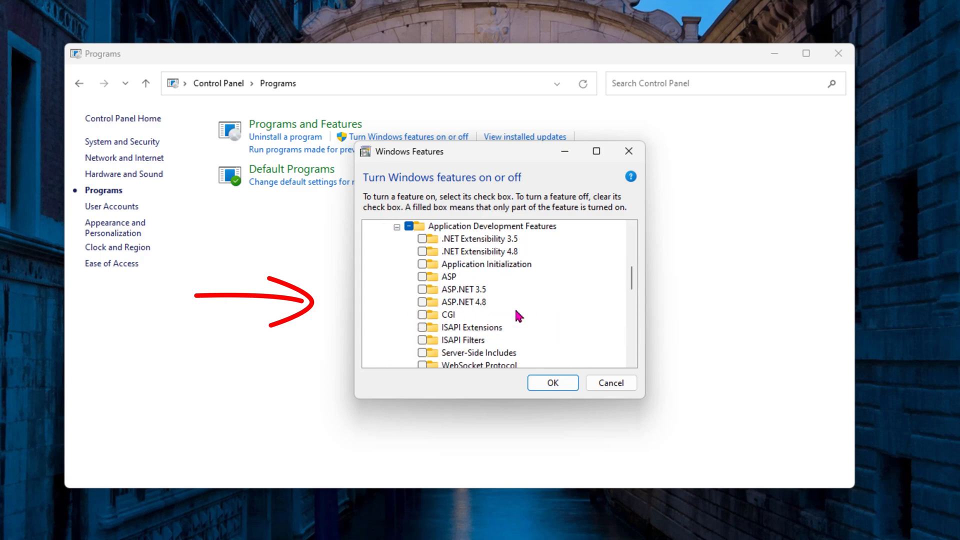
click(423, 303)
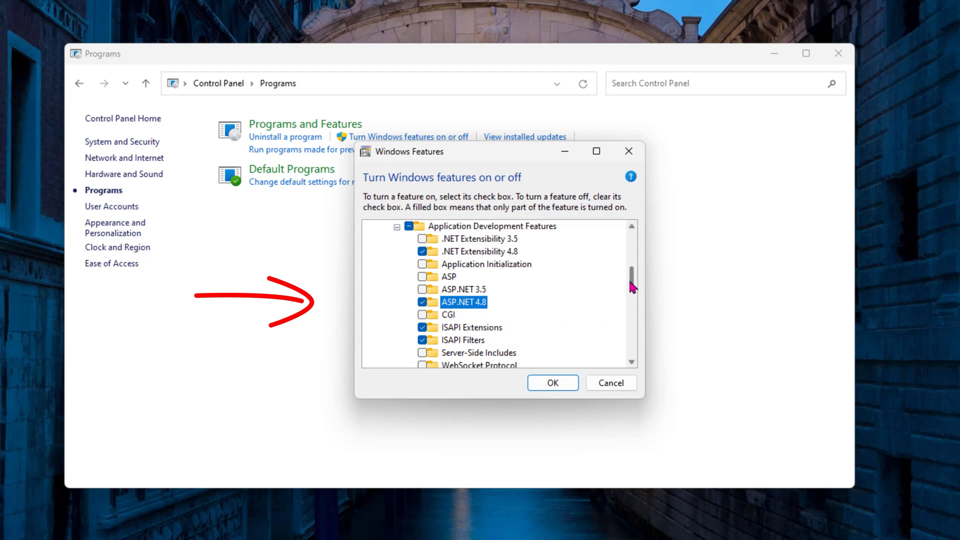
scroll(632, 285, down, 2)
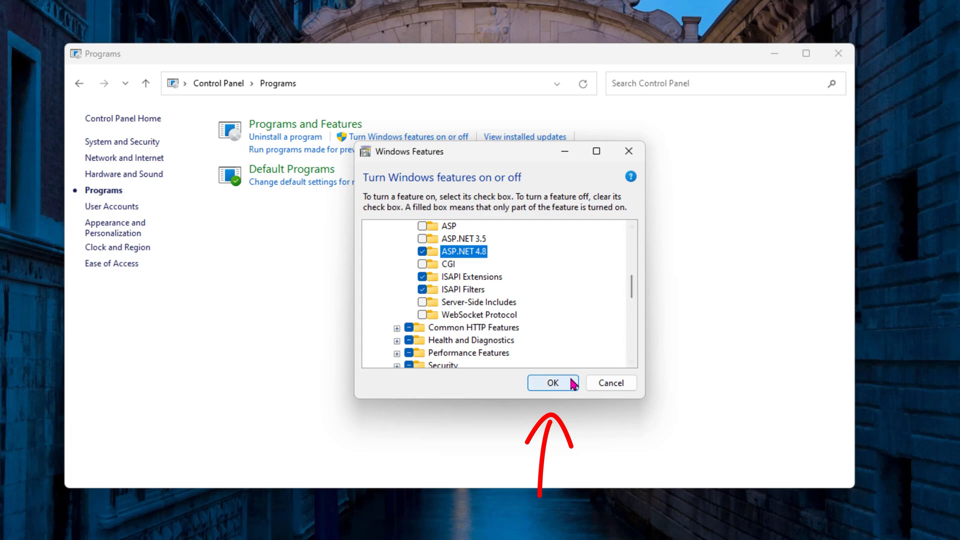
click(554, 385)
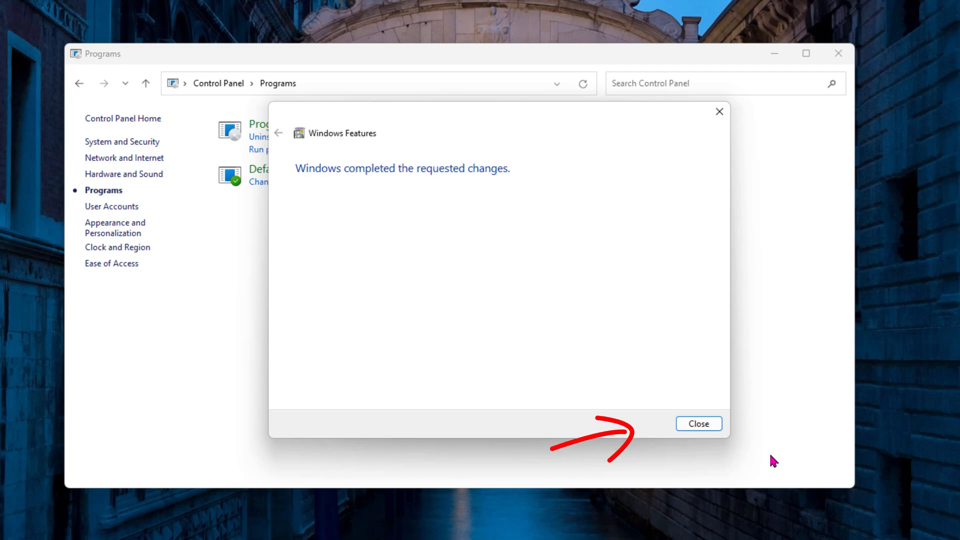
click(695, 423)
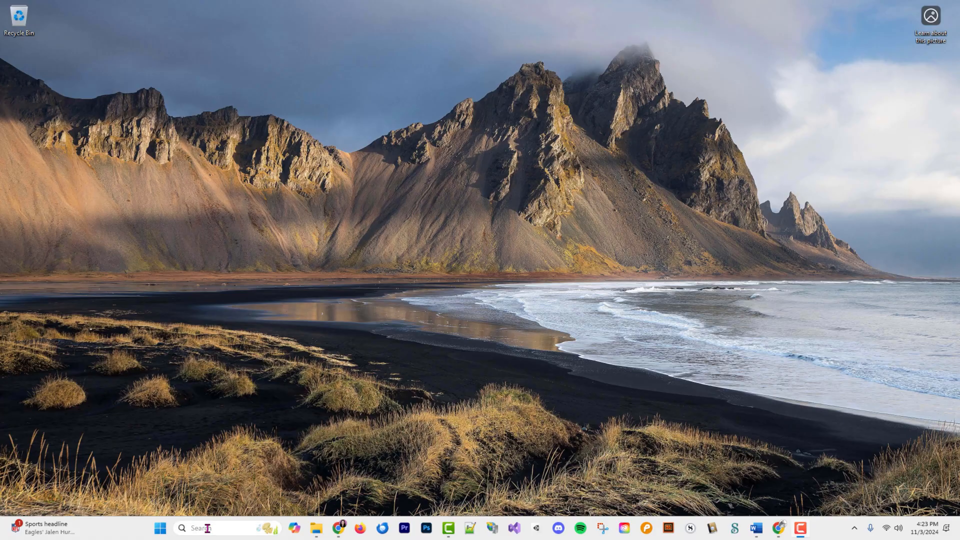
- Search for 'visua' and launch Visual Studio 2022 as administrator
click(208, 528)
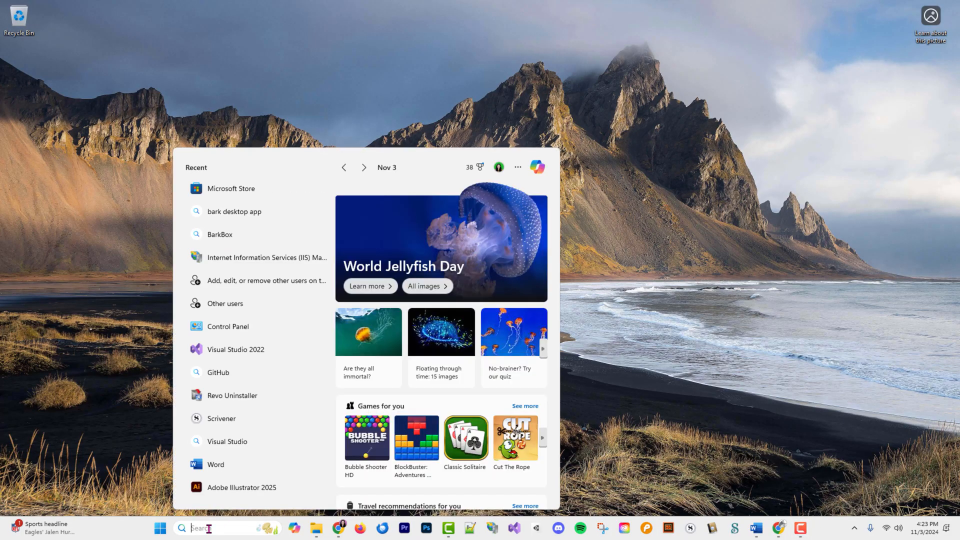
text(visua)
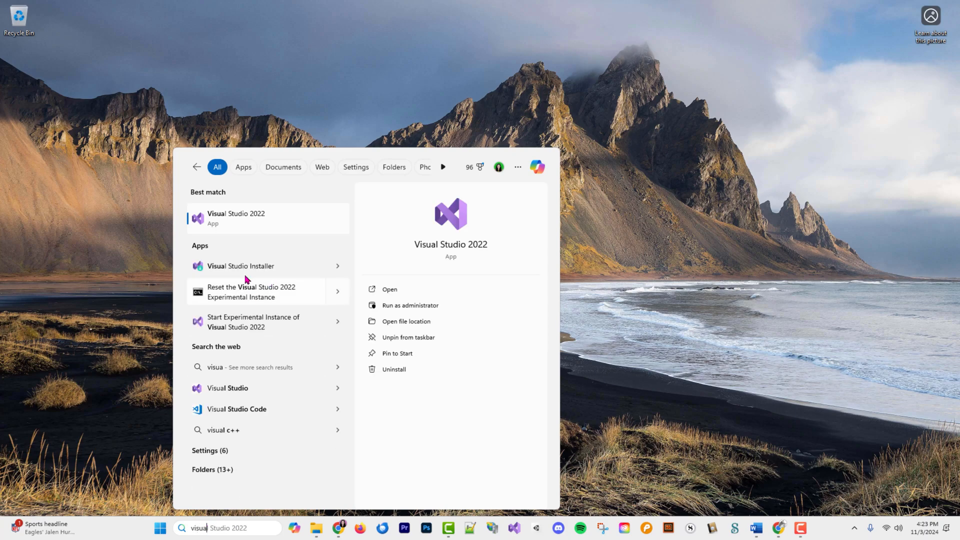
right_click(204, 220)
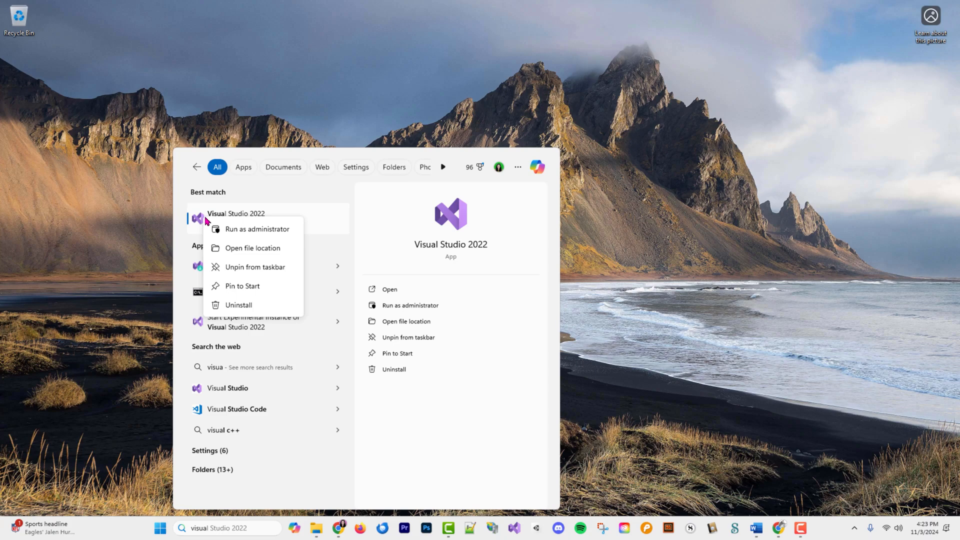
click(251, 230)
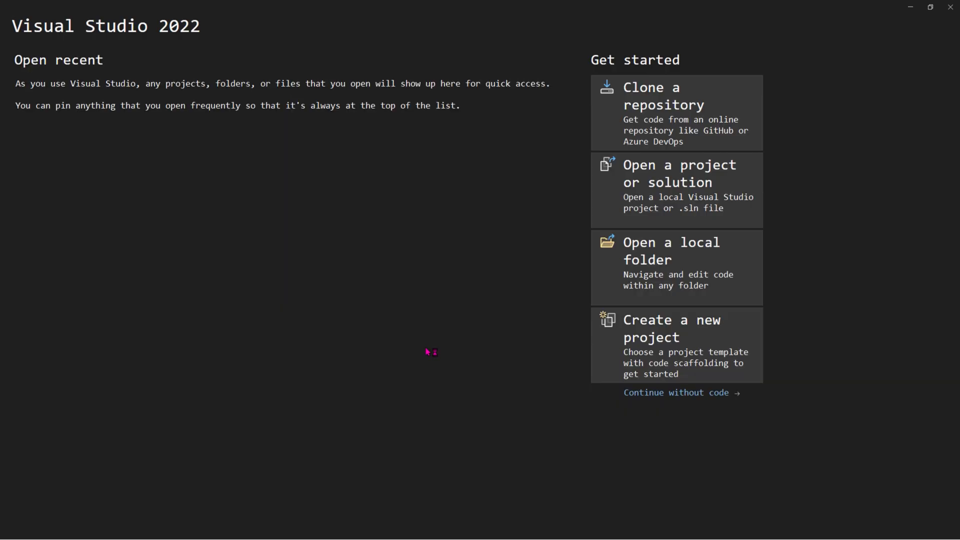
- Create the CodingWithBoolieDemos ASP.NET Core MVC project on .NET 8.0 with HTTPS off
click(667, 346)
scroll(690, 387, down, 1)
scroll(690, 385, down, 3)
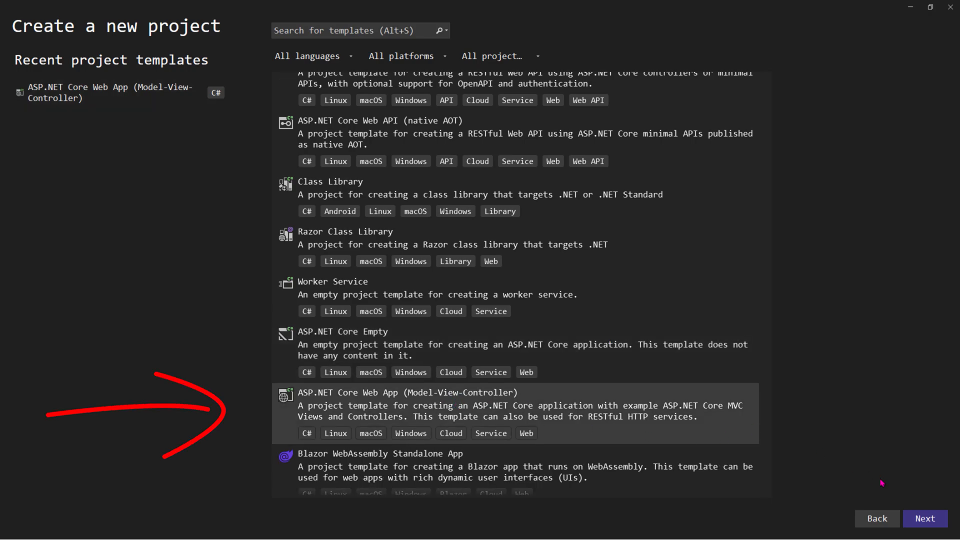
click(925, 520)
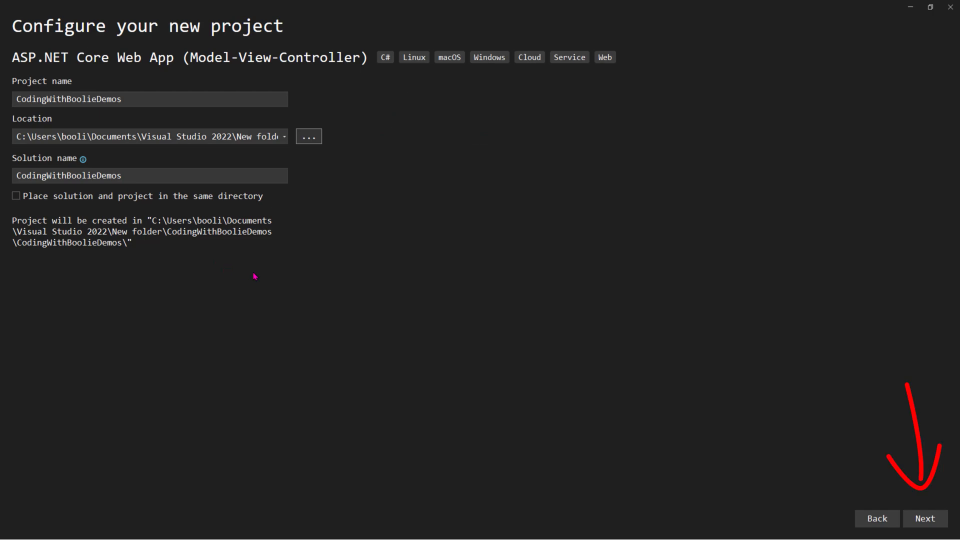
click(923, 519)
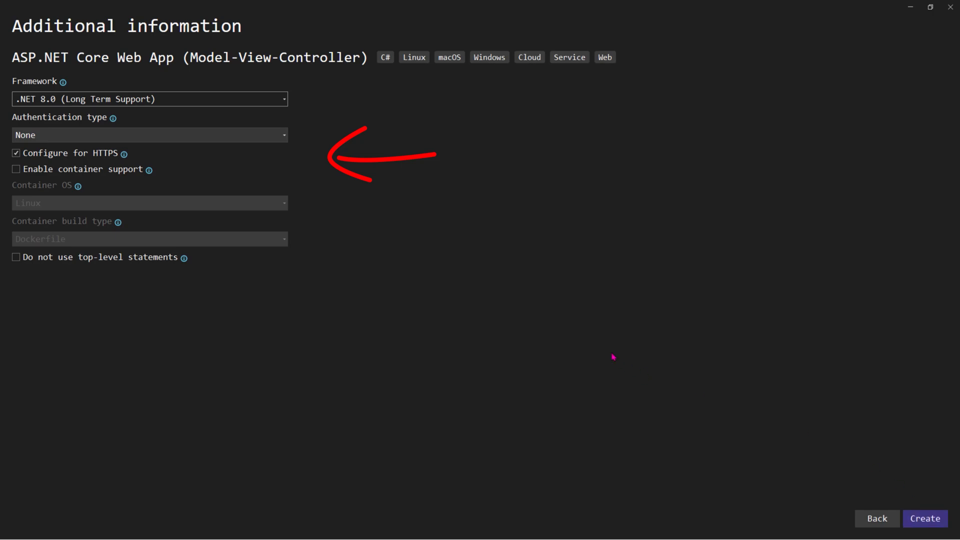
click(923, 518)
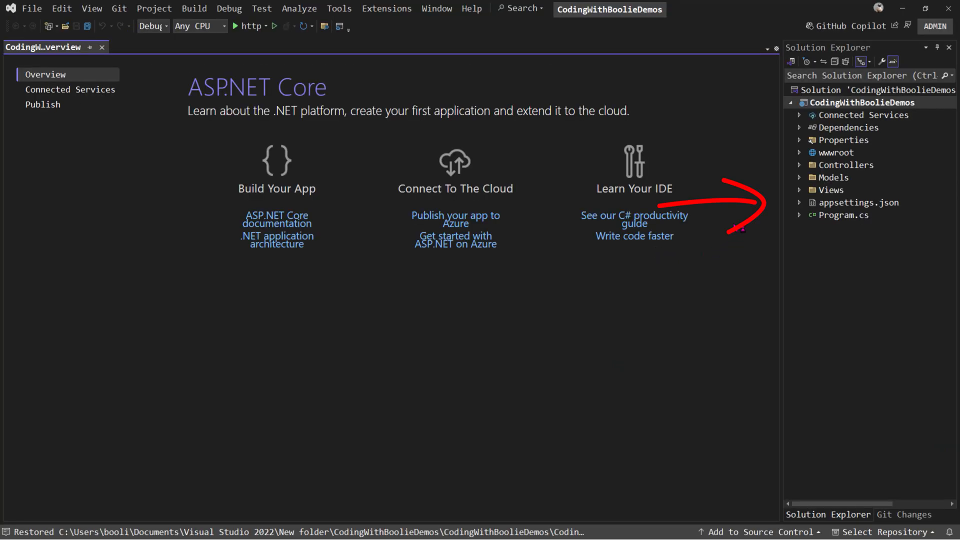
- Open the Views/Home/Index.cshtml view in the editor
click(800, 190)
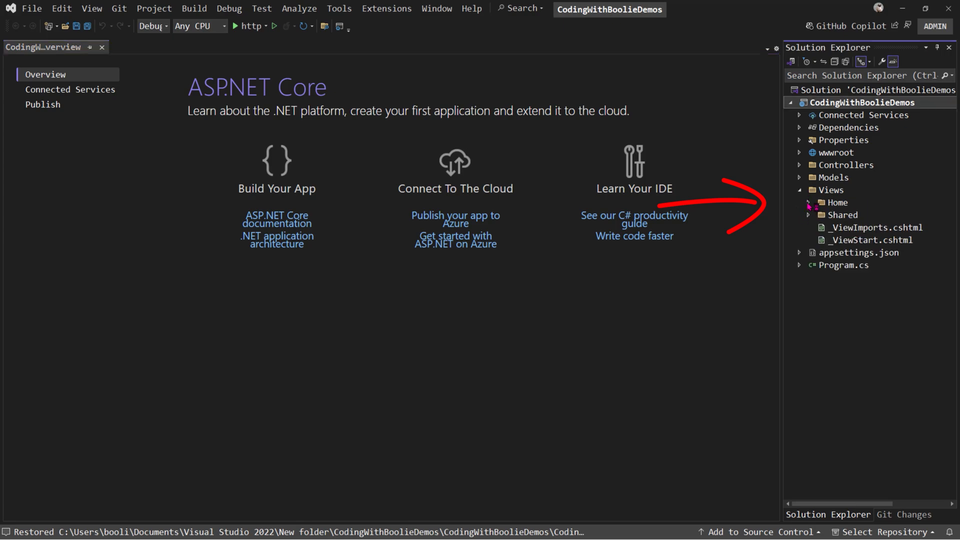
click(808, 203)
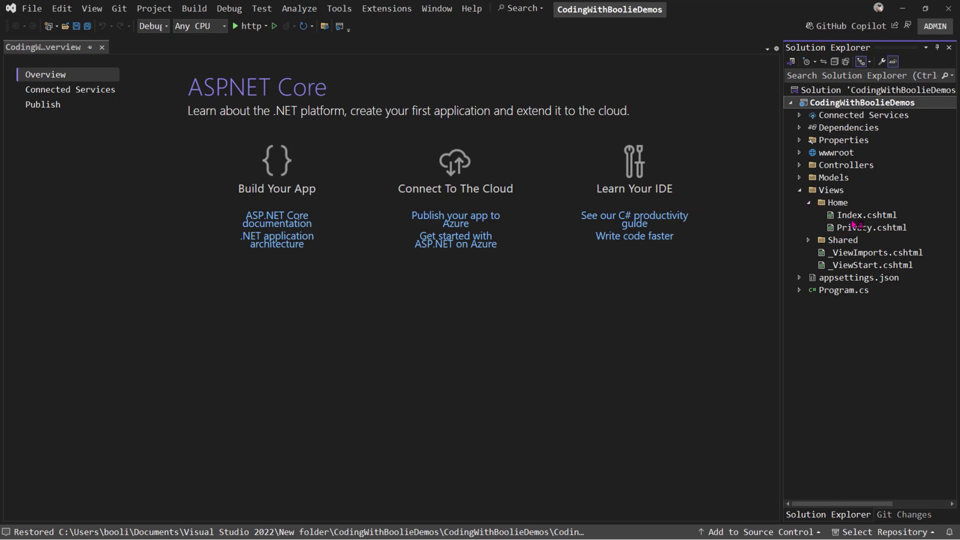
double_click(857, 216)
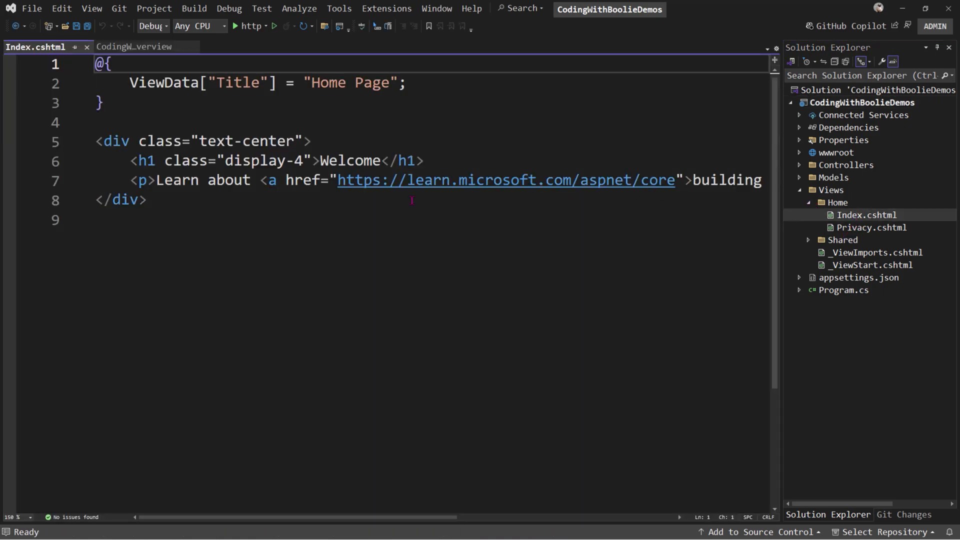
- Change the heading to 'Welcome!!' and the paragraph to 'I will add something here later on....'
click(382, 175)
text(!!)
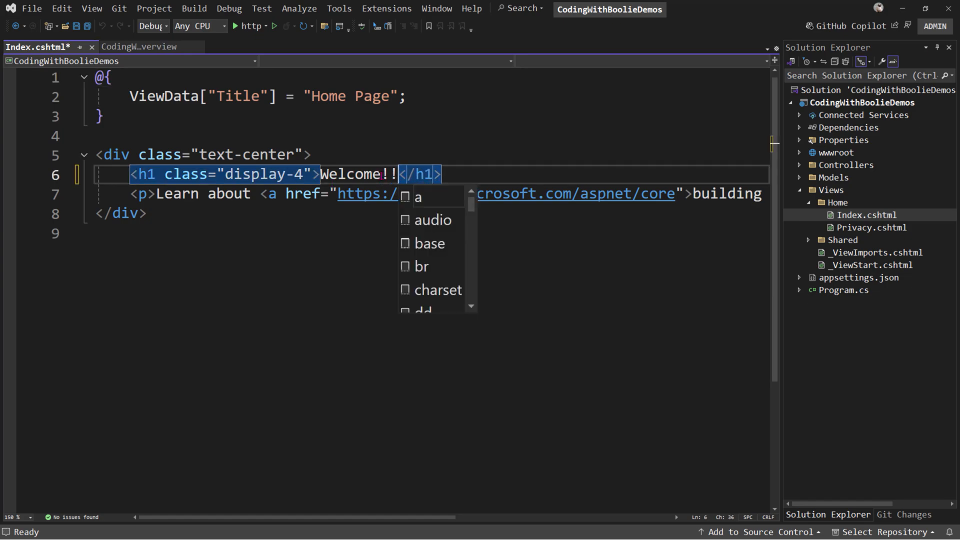
key(ctrl+End)
mouse_move(156, 195)
mouse_down()
mouse_move(142, 196)
mouse_move(147, 215)
mouse_move(762, 195)
mouse_up()
key(BackSpace)
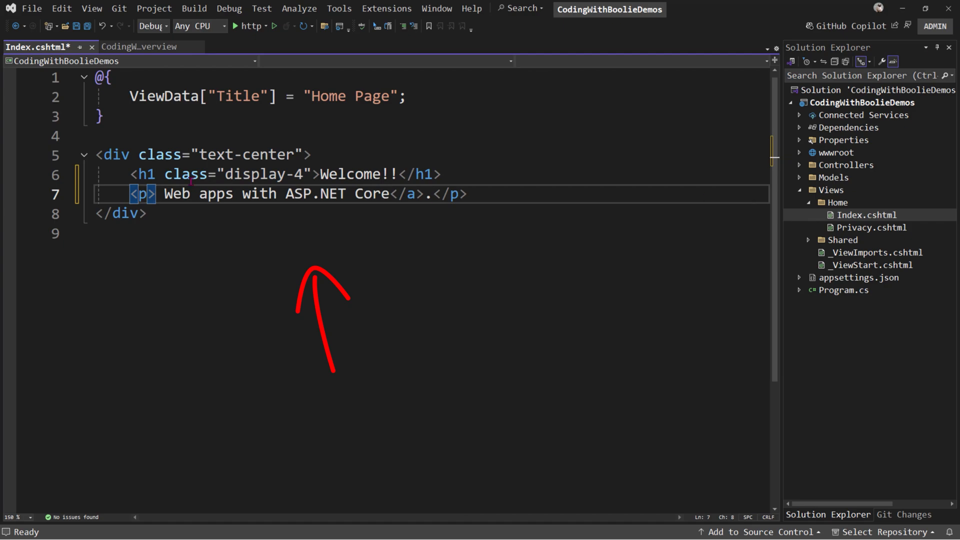
drag(156, 195, 431, 194)
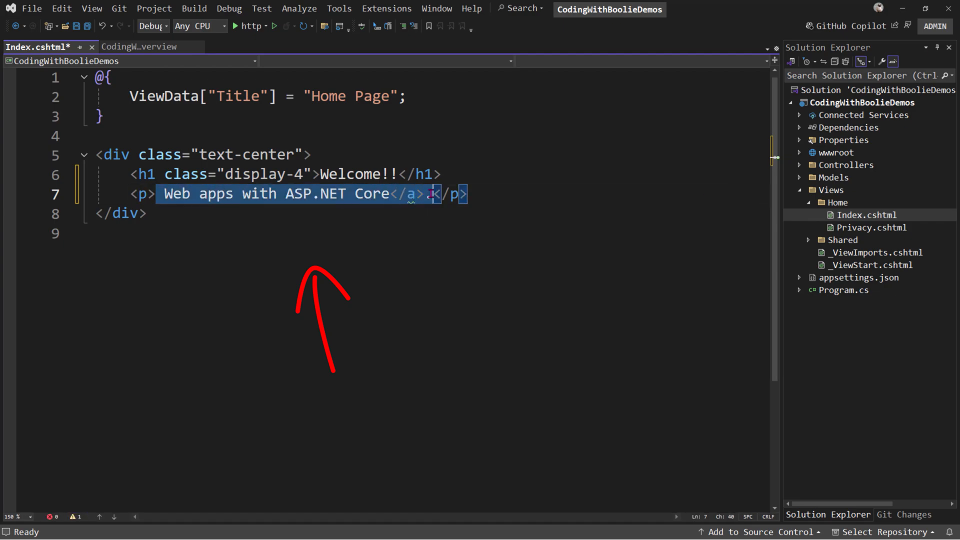
text(I will add so)
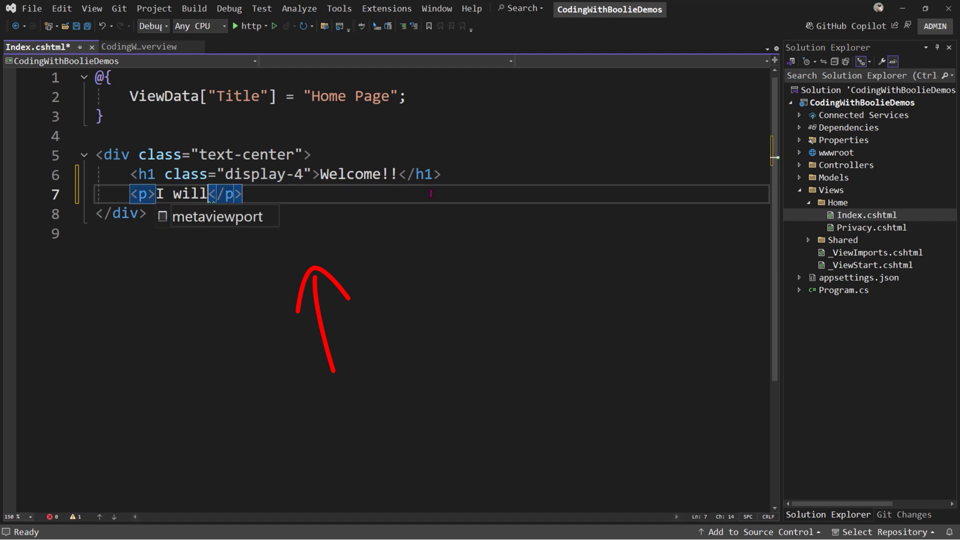
text(mething here)
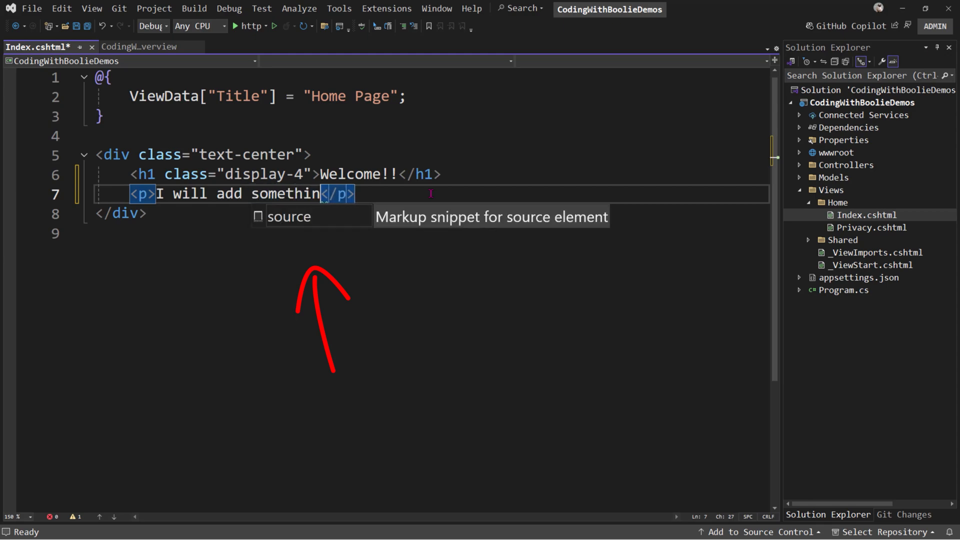
text( later)
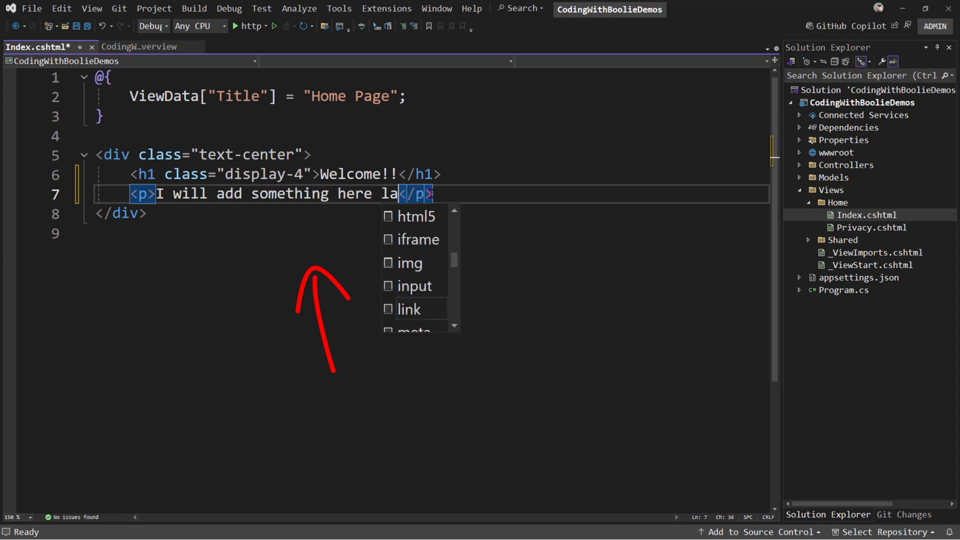
text( on....)
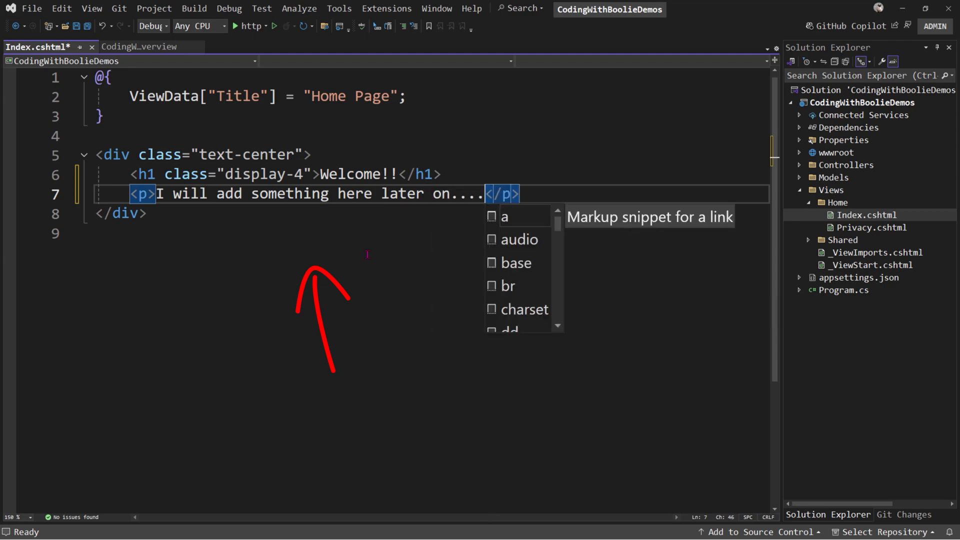
click(378, 245)
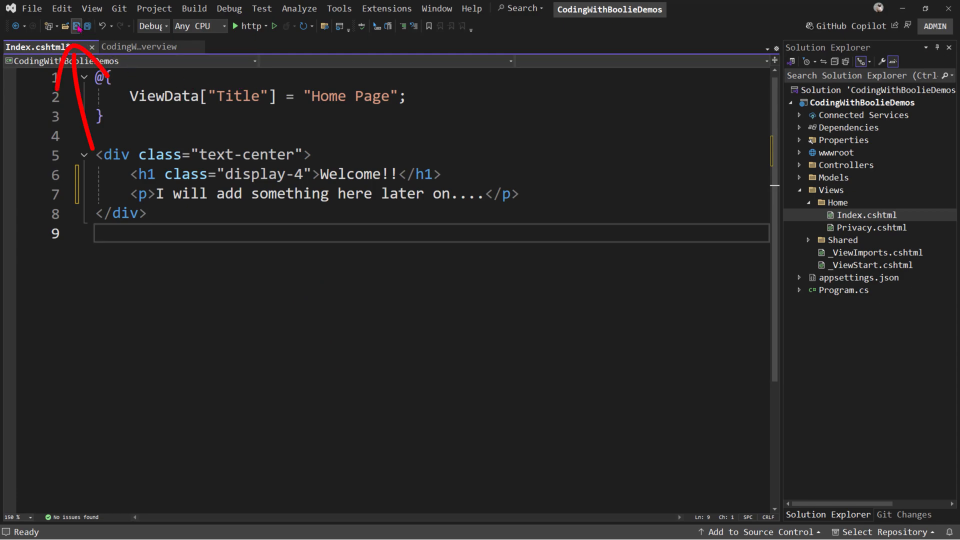
- Save Index.cshtml, run the site over http to preview the Welcome page, then close the browser
click(76, 27)
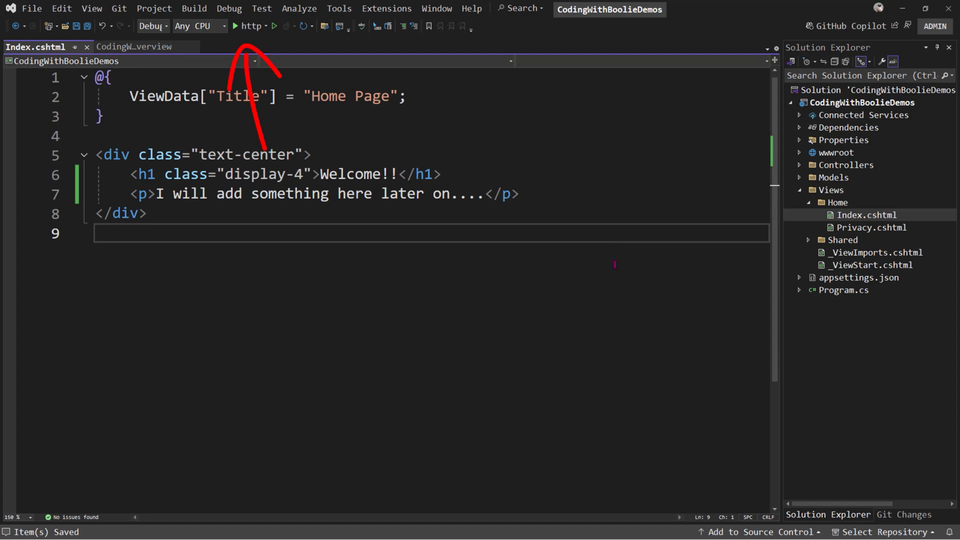
click(235, 28)
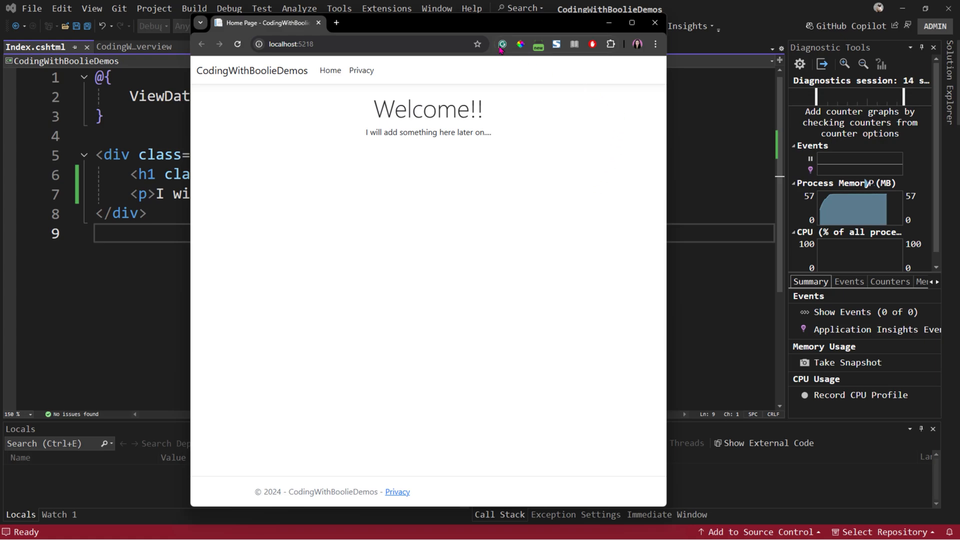
drag(496, 23, 379, 33)
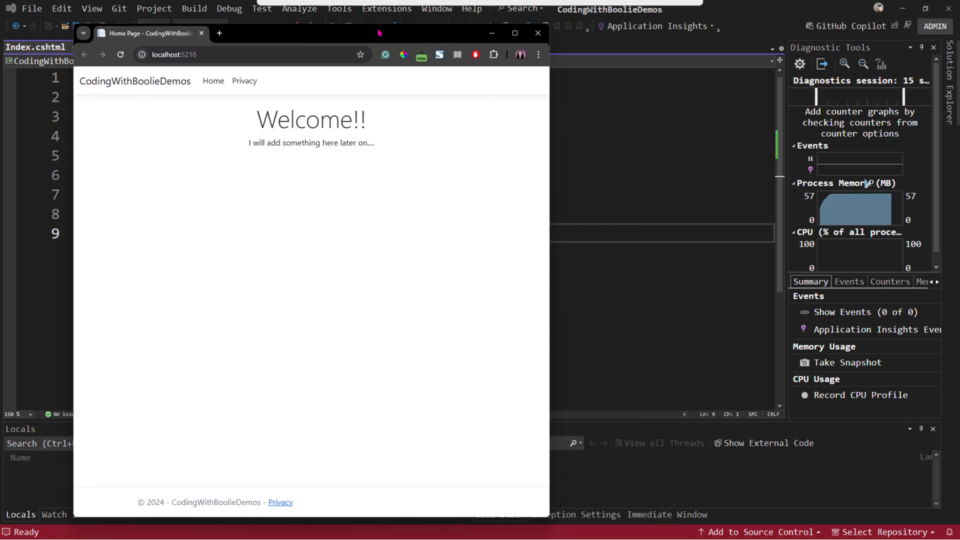
click(538, 33)
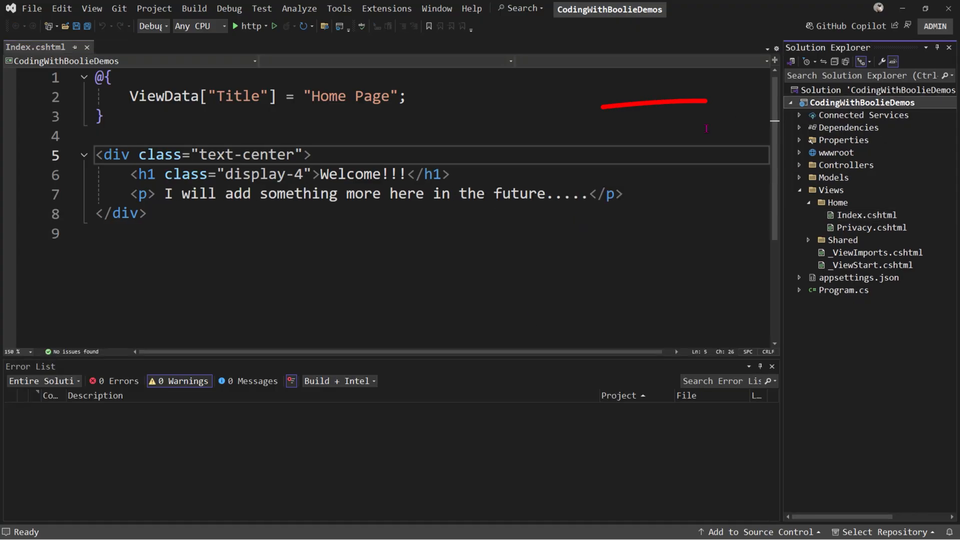
- Create a Folder publish profile targeting C:\CodingWithBoolieProjectPublished\CodingWithBoolieDemos
right_click(881, 104)
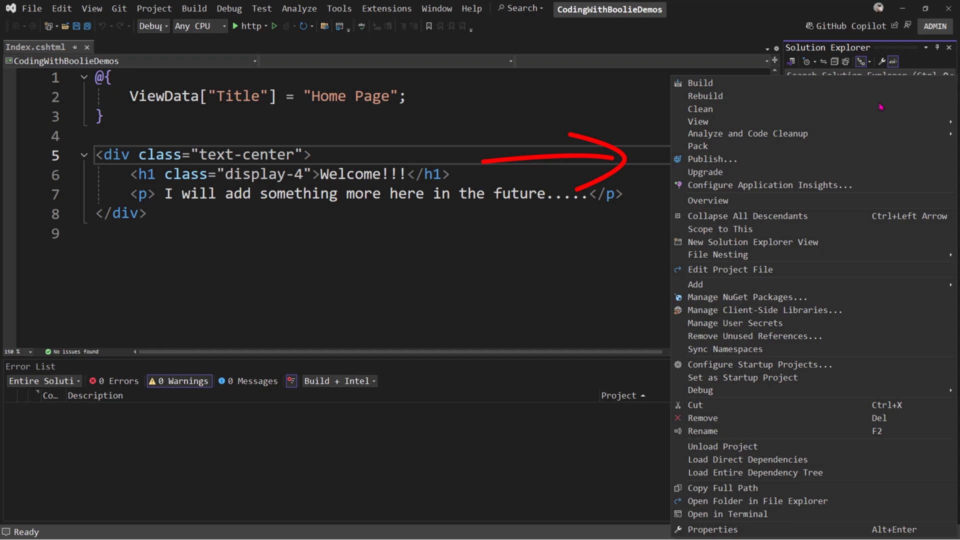
click(712, 160)
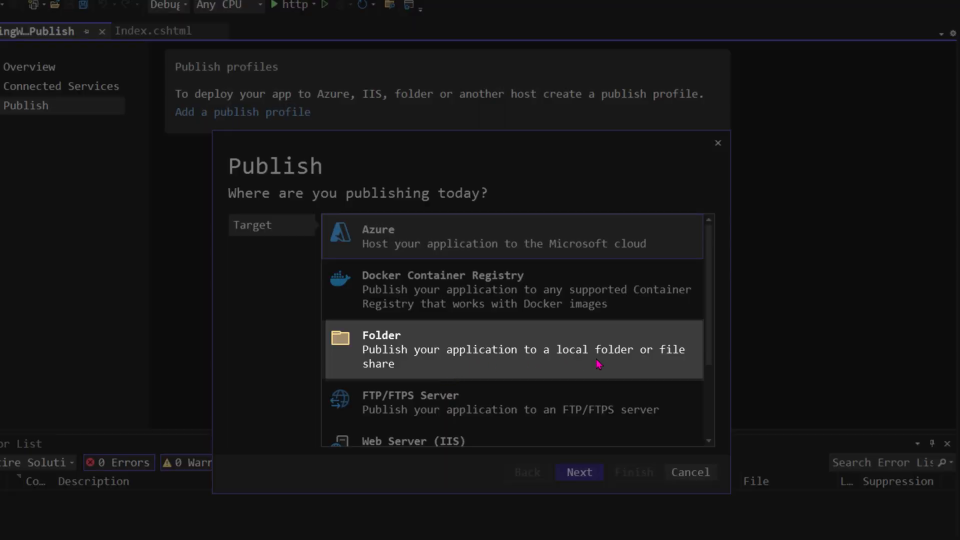
click(599, 363)
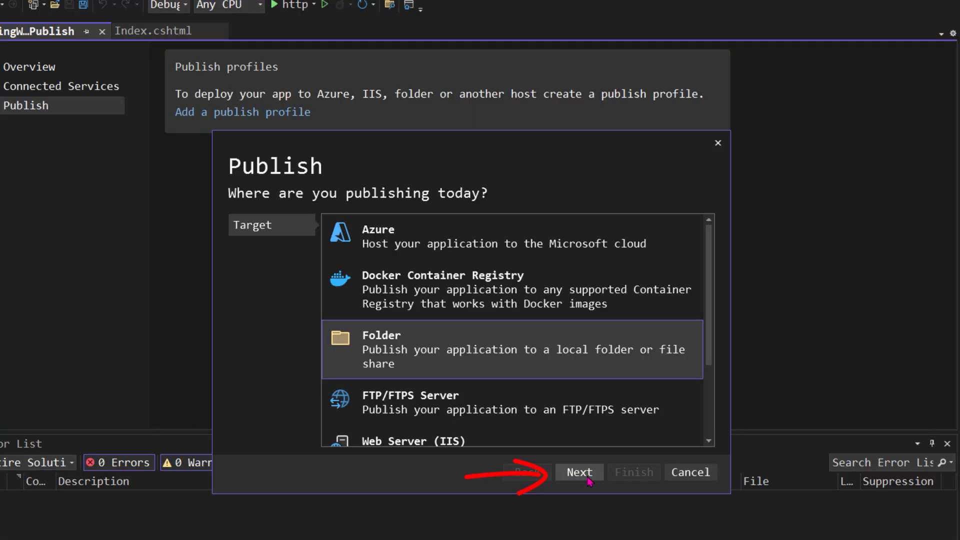
click(580, 473)
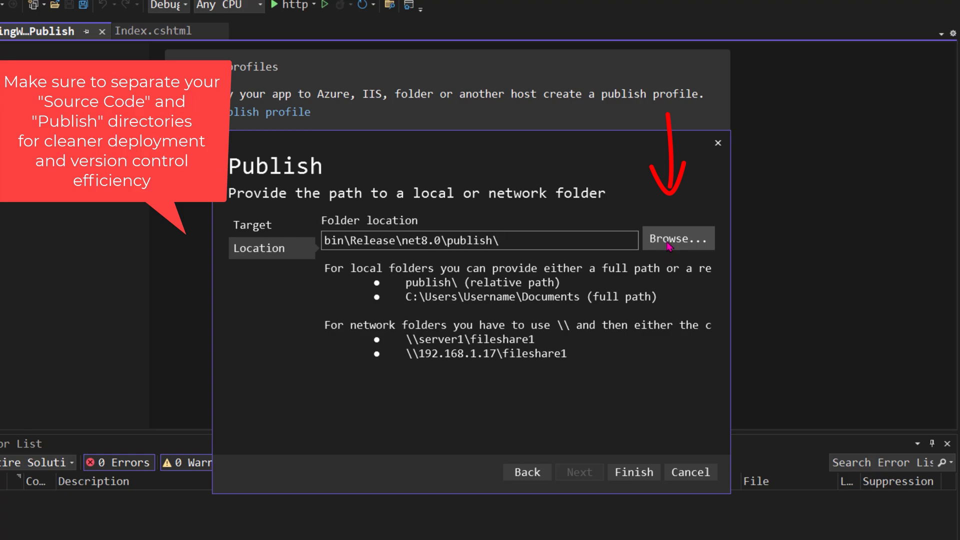
click(668, 240)
click(841, 270)
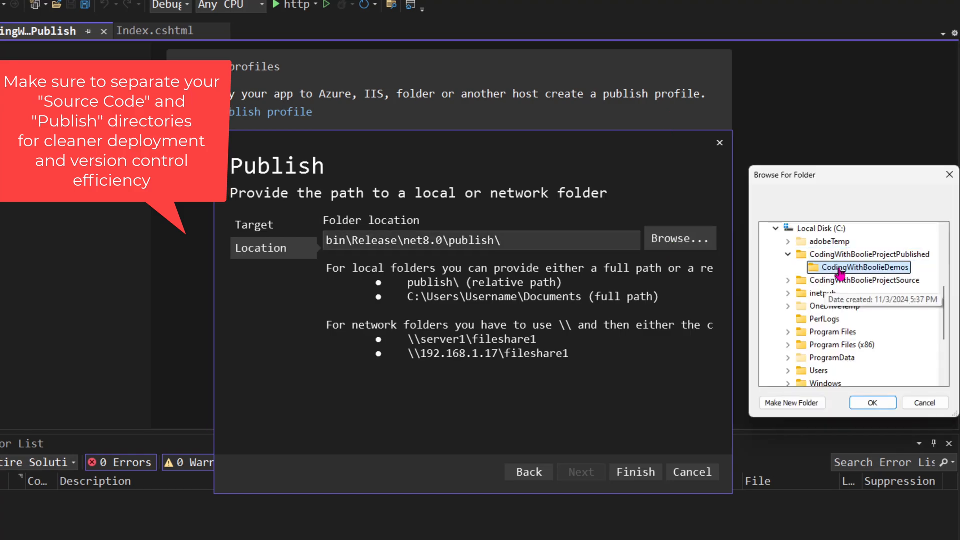
click(872, 403)
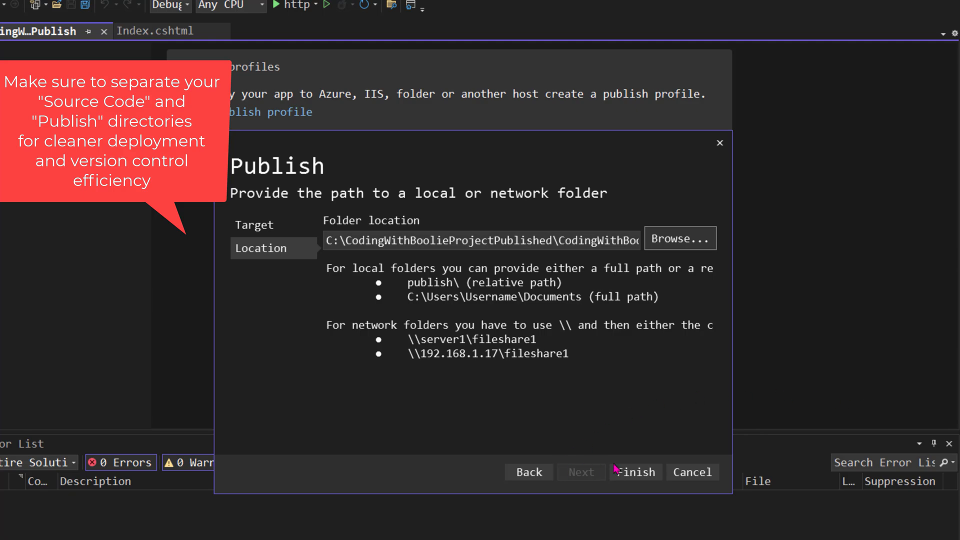
click(639, 475)
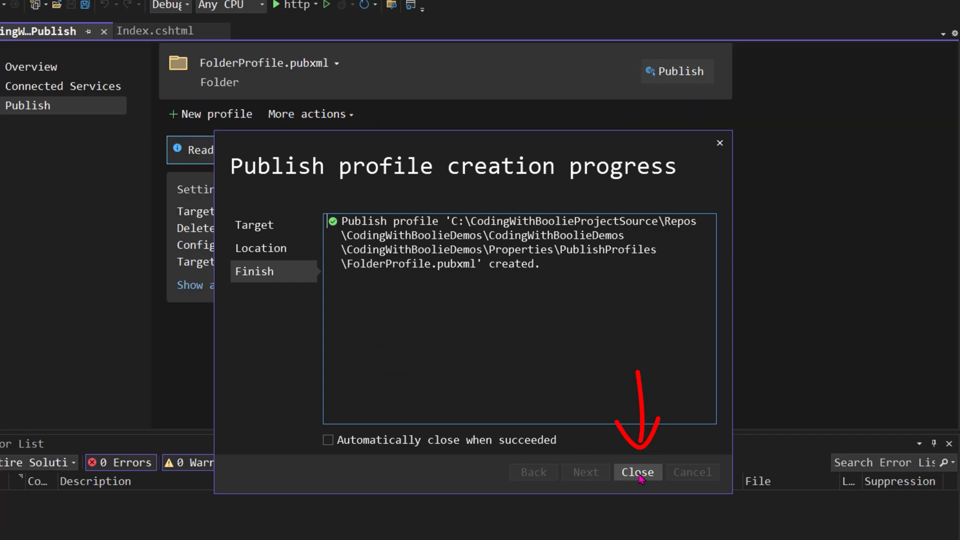
click(638, 473)
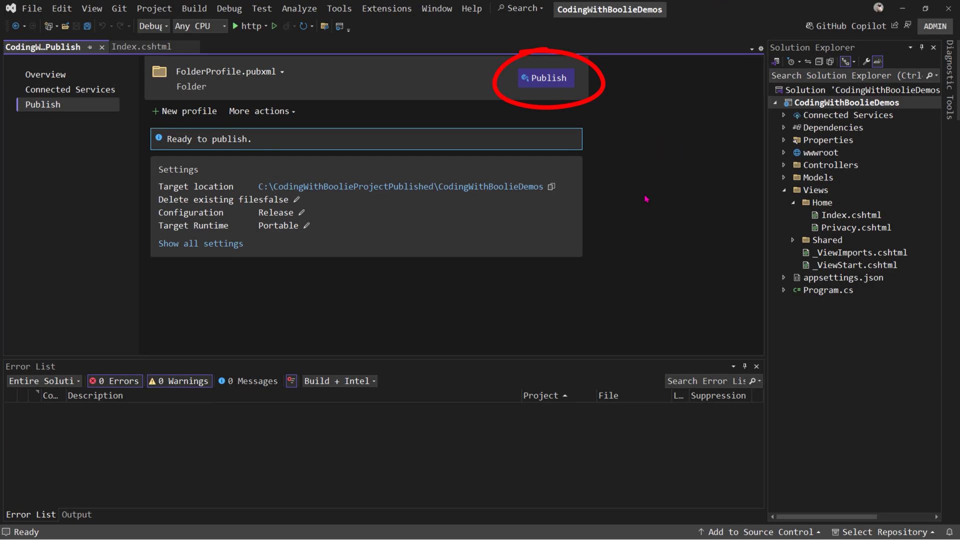
- Publish the app to that folder and check the publish output
click(556, 79)
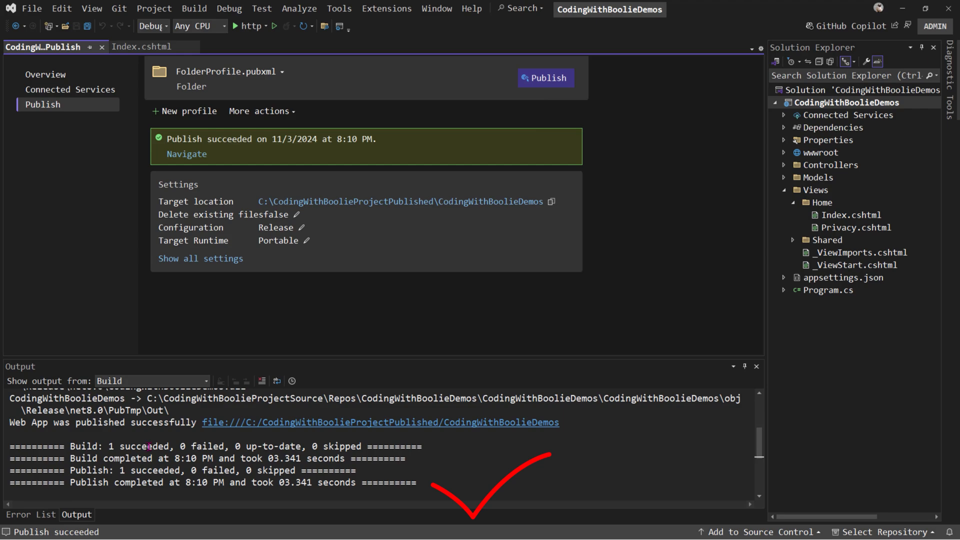
click(148, 446)
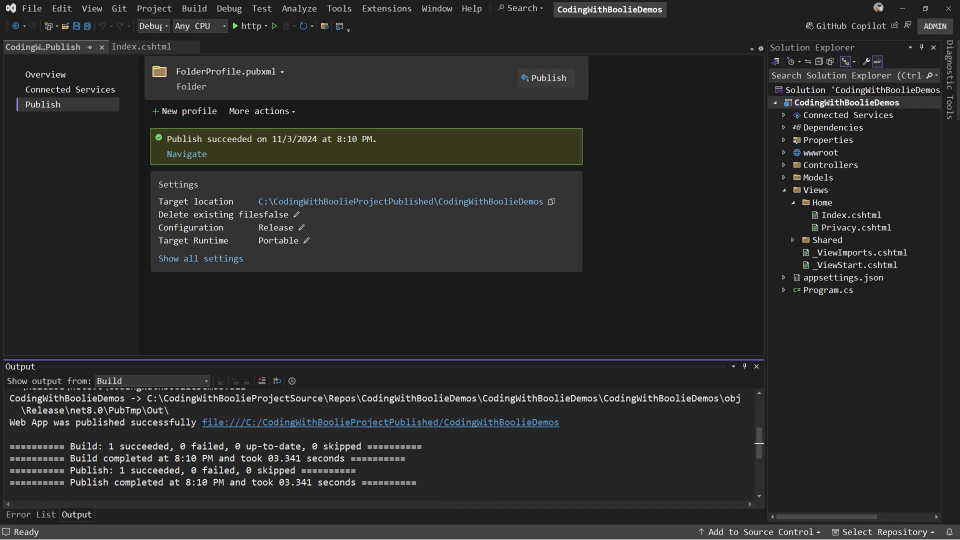
drag(959, 190, 428, 129)
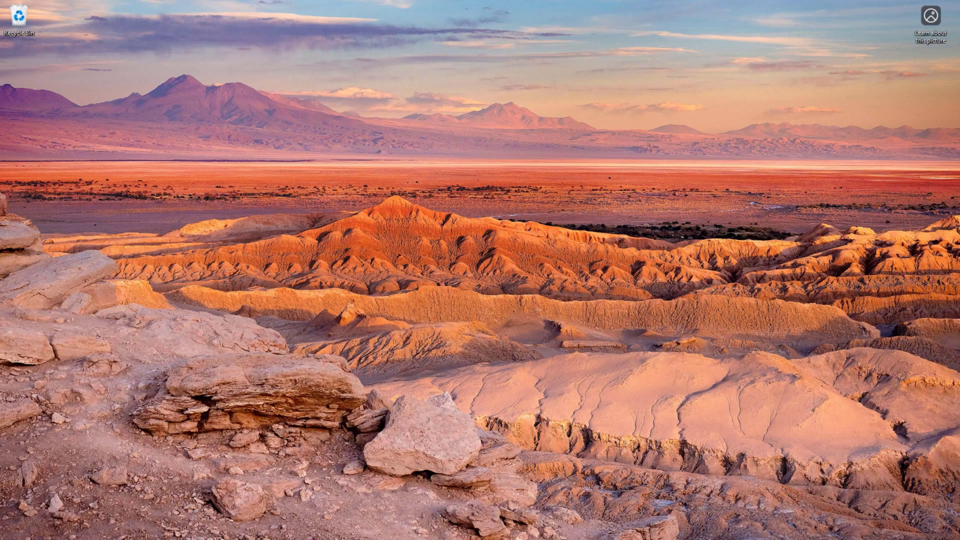
- Launch IIS Manager as administrator via an 'iis' search and list the server's Application Pools
mouse_move(290, 539)
click(268, 526)
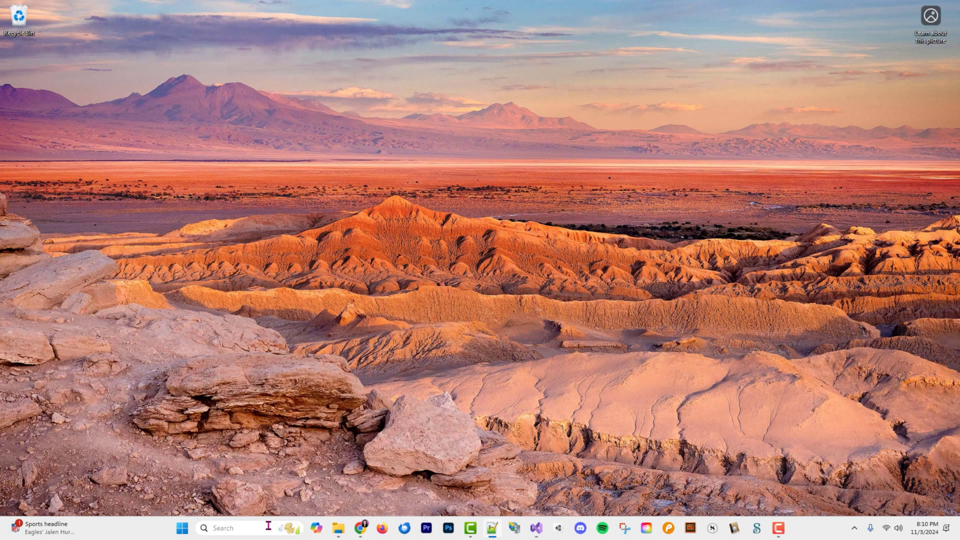
text(iis)
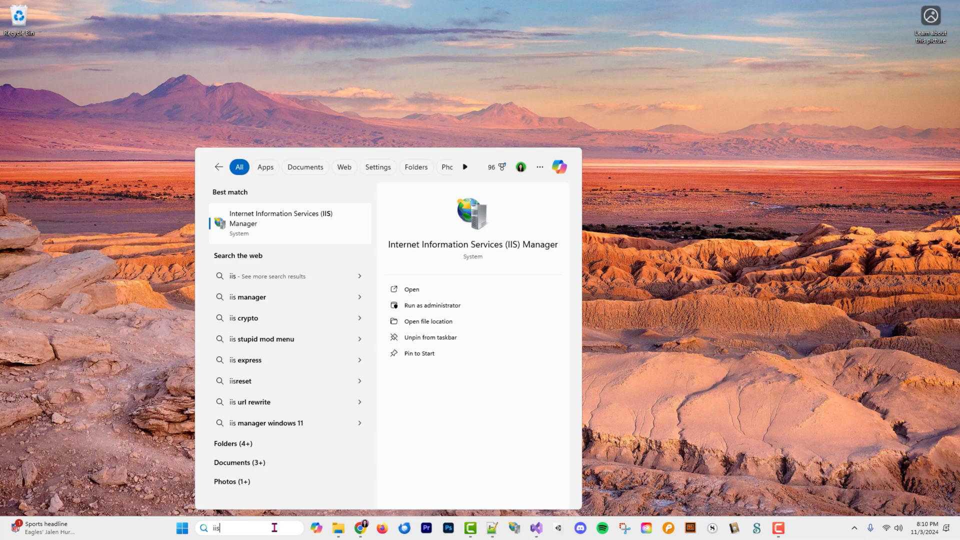
click(422, 307)
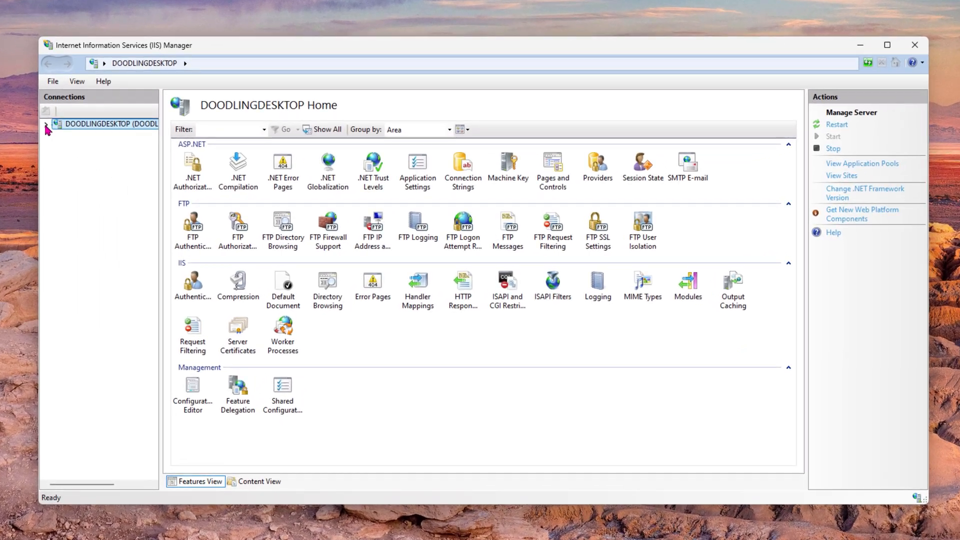
click(46, 125)
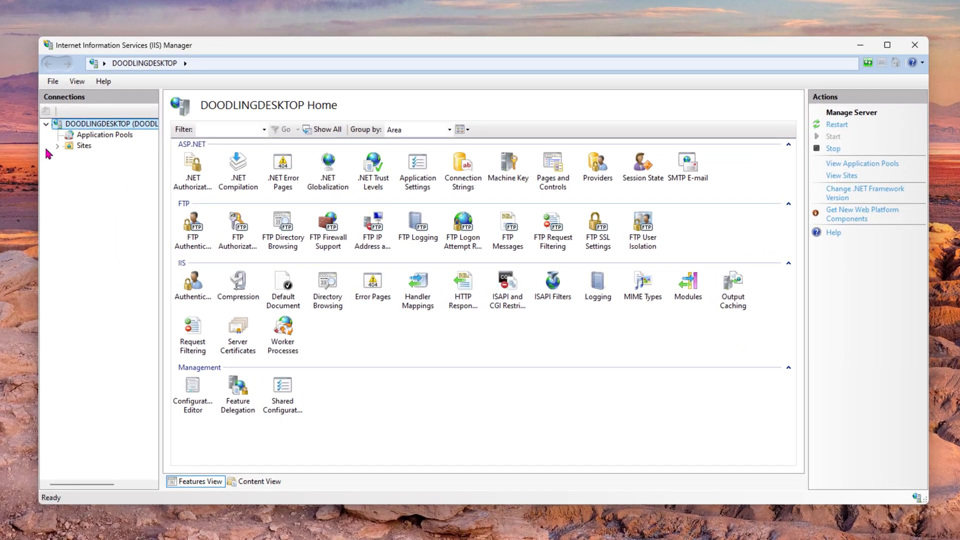
click(106, 136)
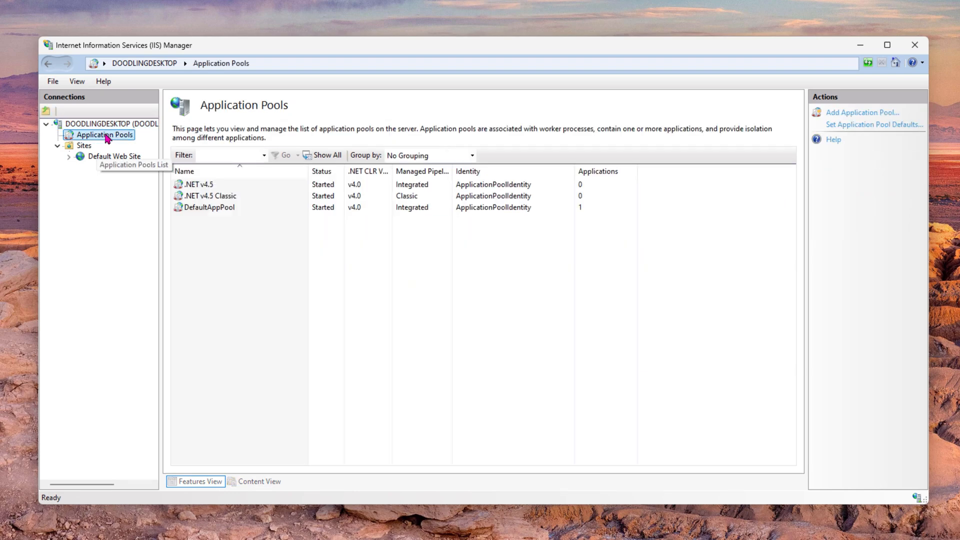
- Add application pool CodingWithBoolieDemosAppPool on .NET CLR v4.0.30319 with Integrated pipeline
right_click(105, 135)
click(150, 138)
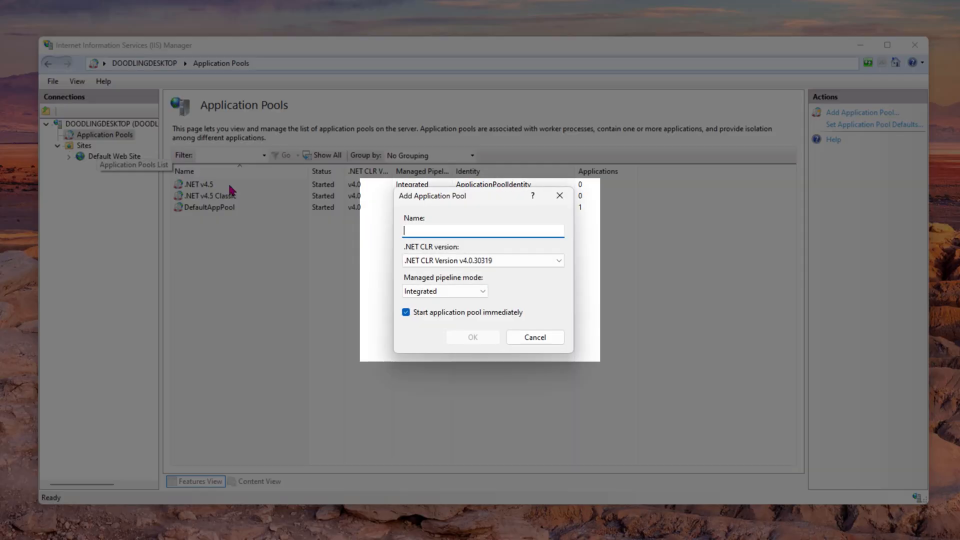
click(538, 260)
click(540, 267)
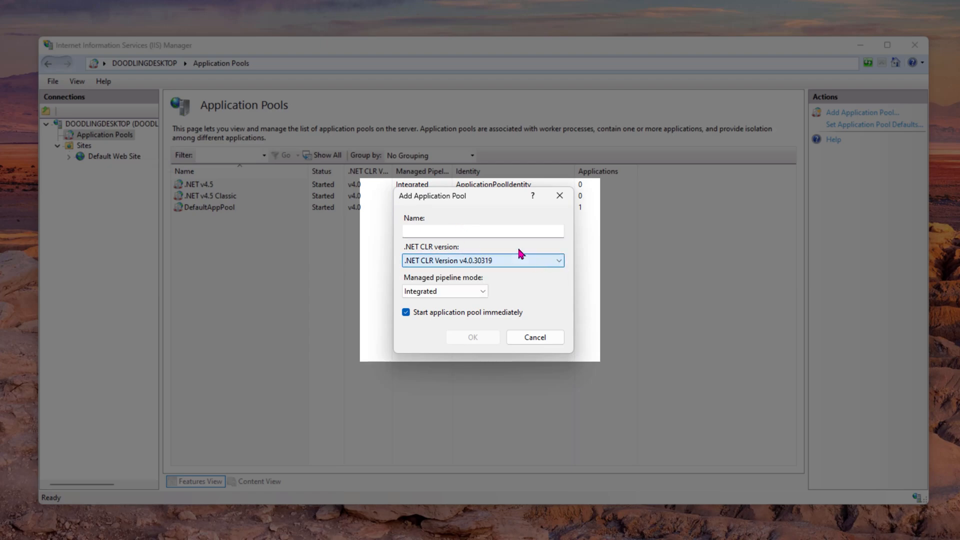
click(487, 232)
text(CodingWithBoolieDe)
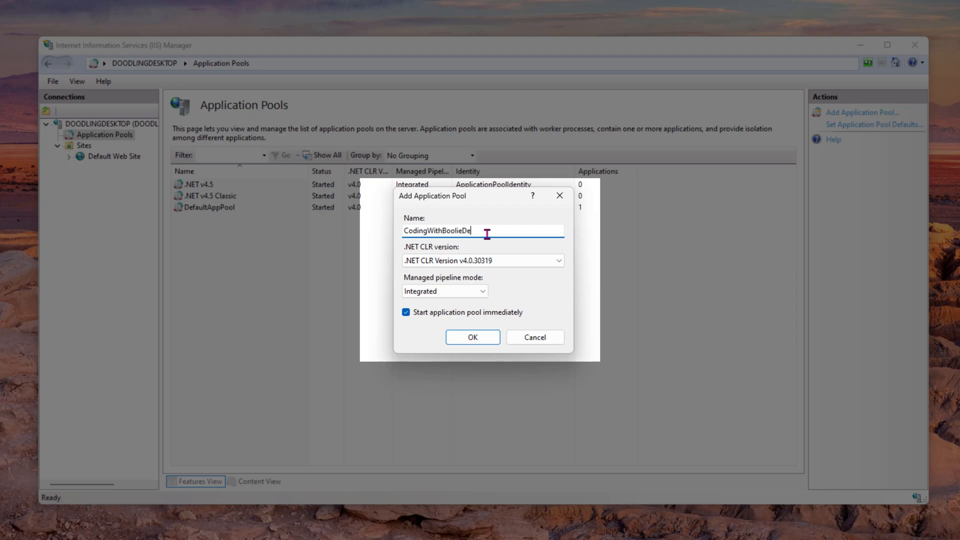
text(mosAppPool)
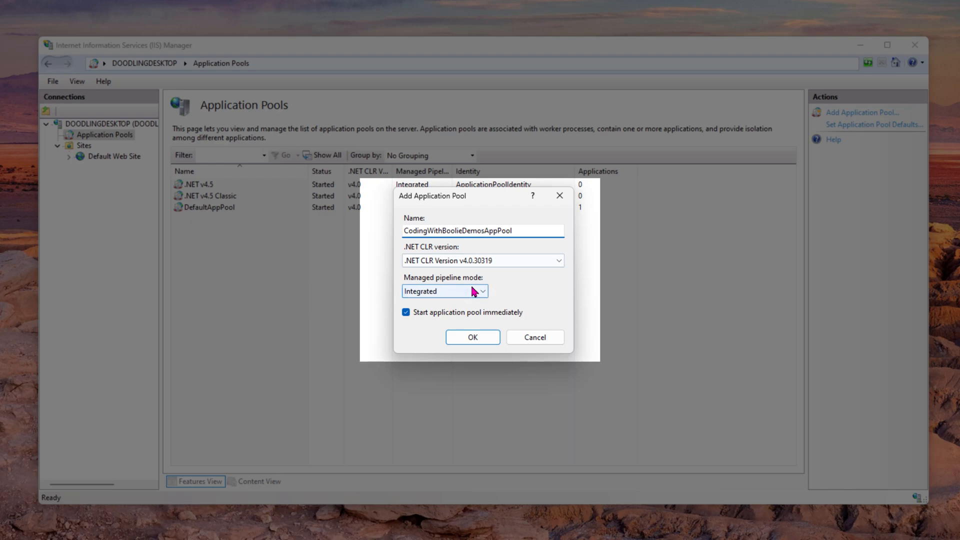
click(478, 339)
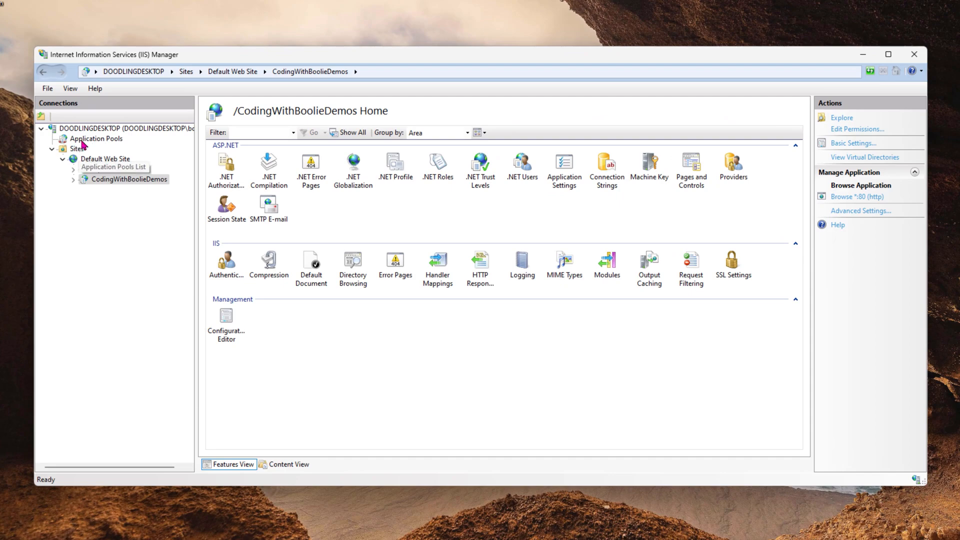
click(97, 141)
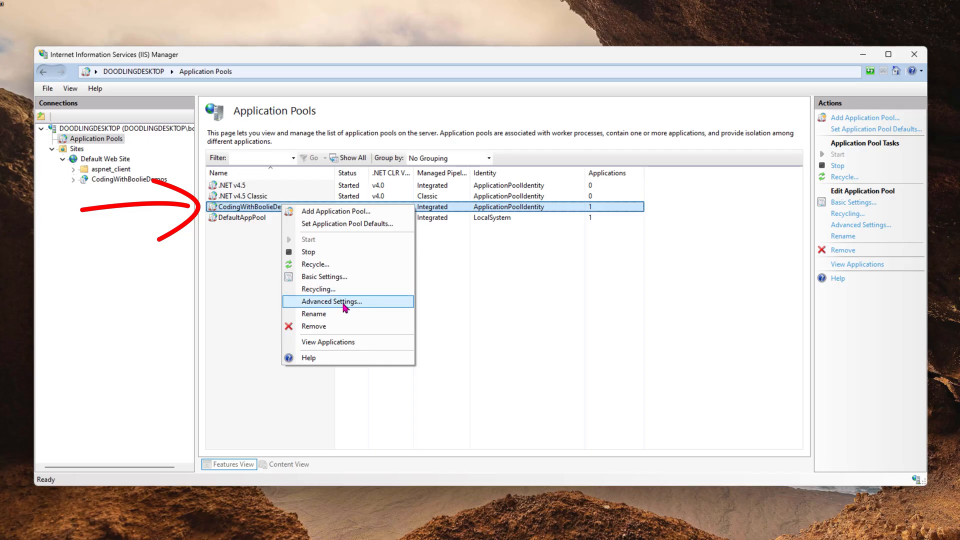
click(347, 306)
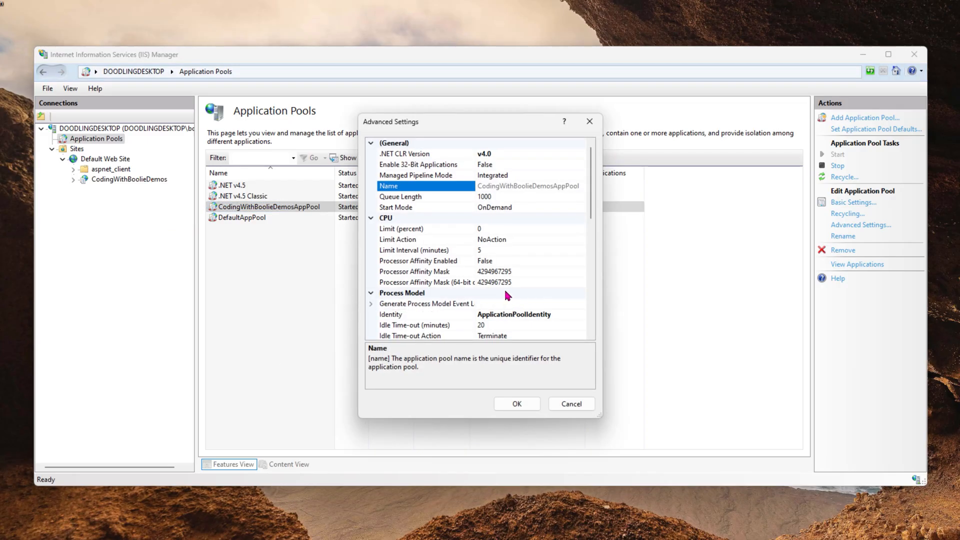
scroll(537, 297, down, 1)
click(560, 283)
click(581, 283)
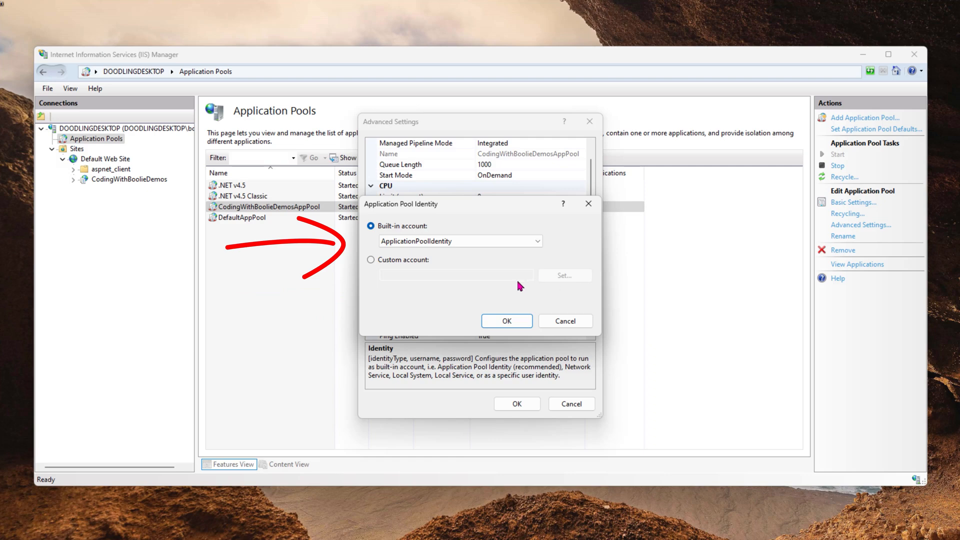
click(523, 242)
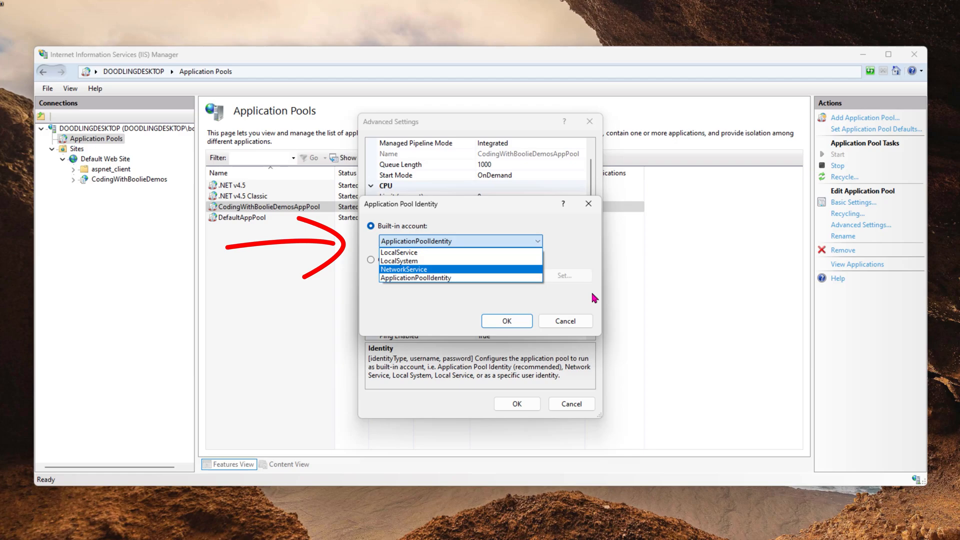
click(513, 299)
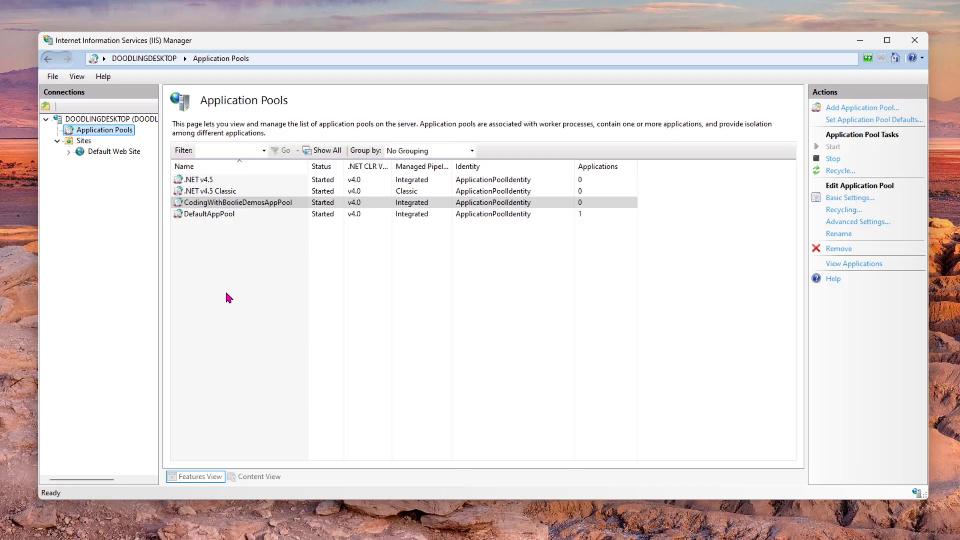
- Add an application aliased CodingWithBoolieDemos under Default Web Site using CodingWithBoolieDemosAppPool
click(103, 152)
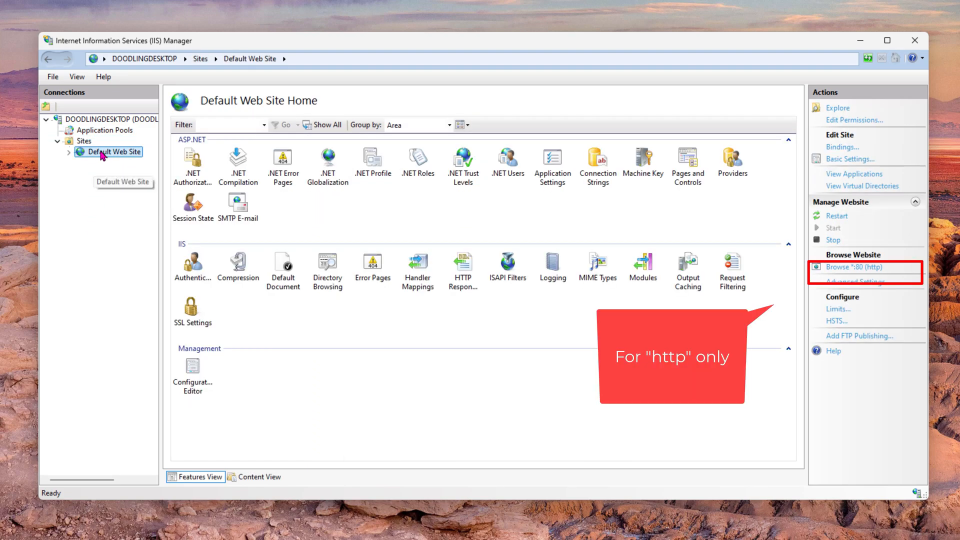
right_click(102, 154)
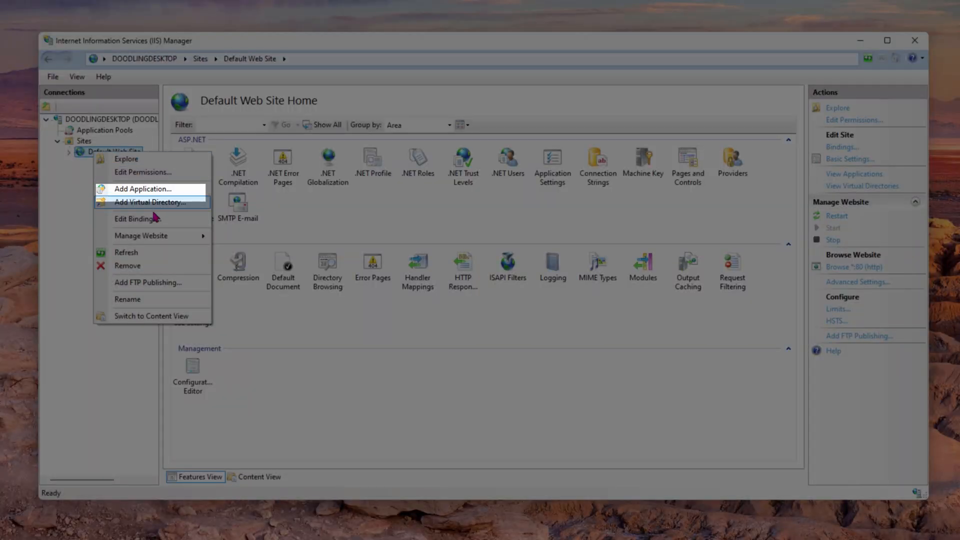
click(167, 194)
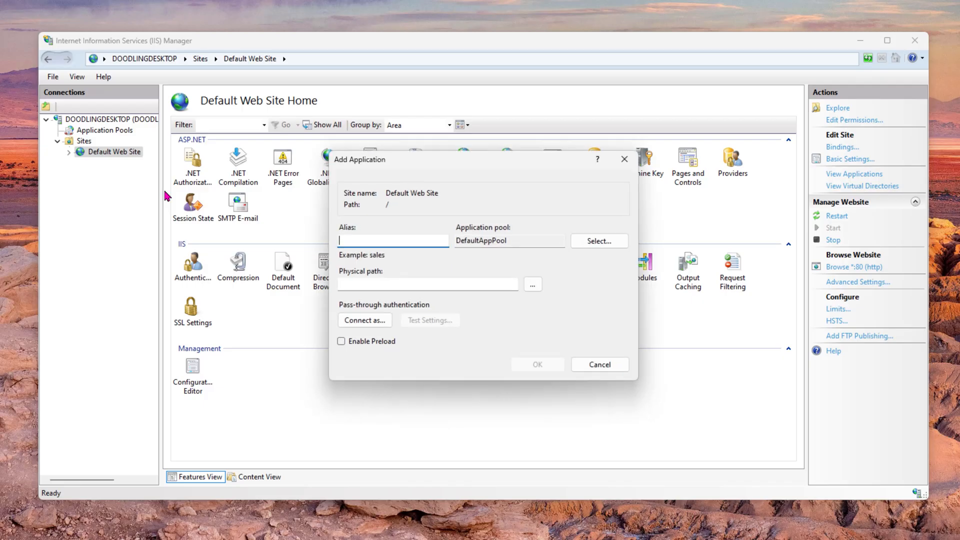
text(CodingWithBoolieDemos)
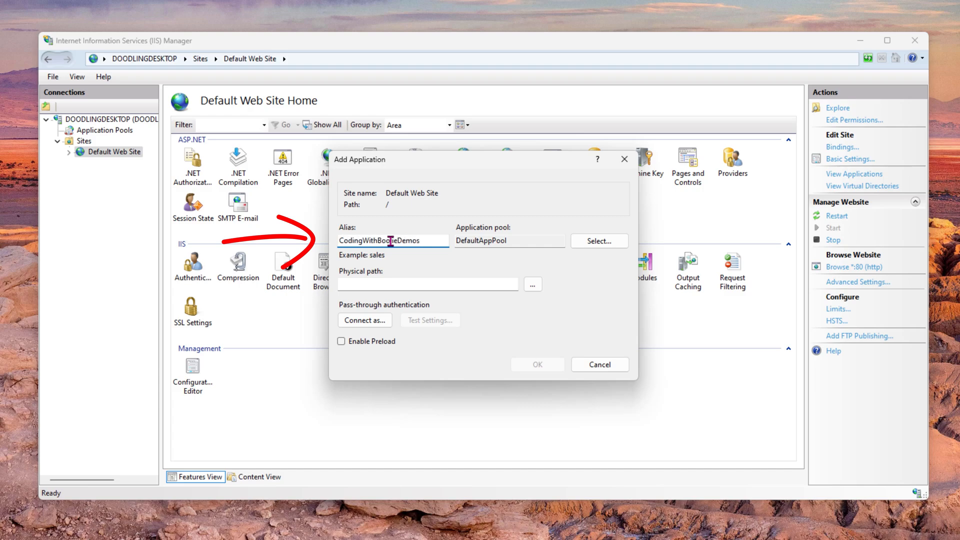
click(605, 242)
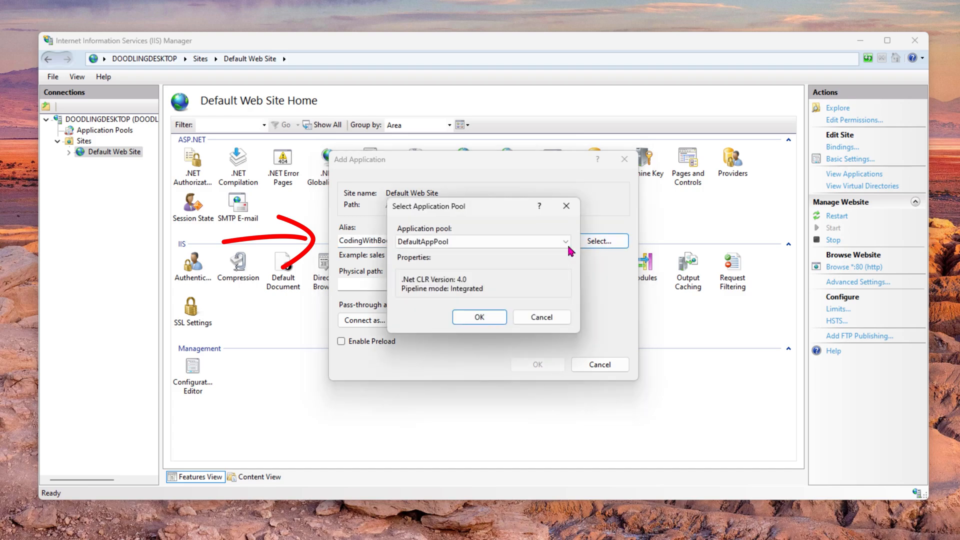
click(565, 242)
click(500, 274)
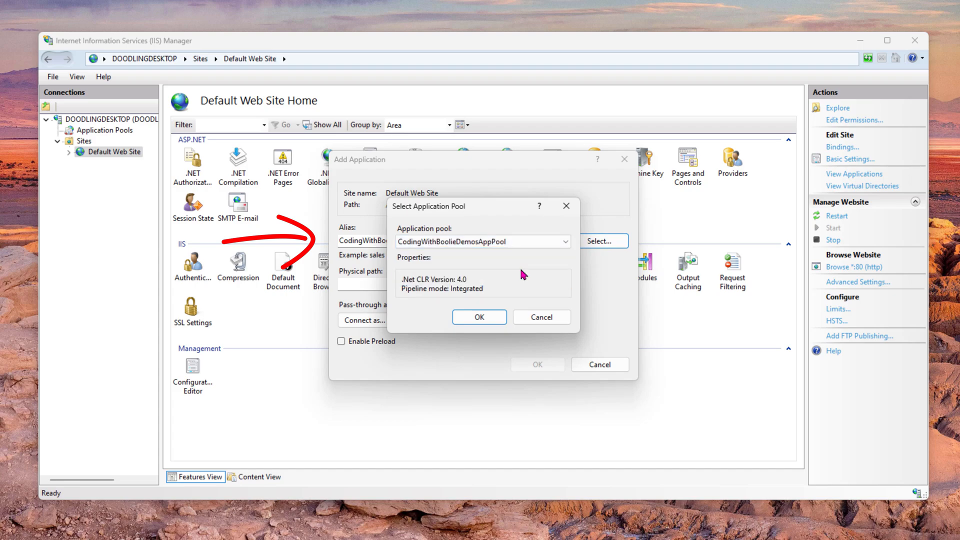
click(487, 320)
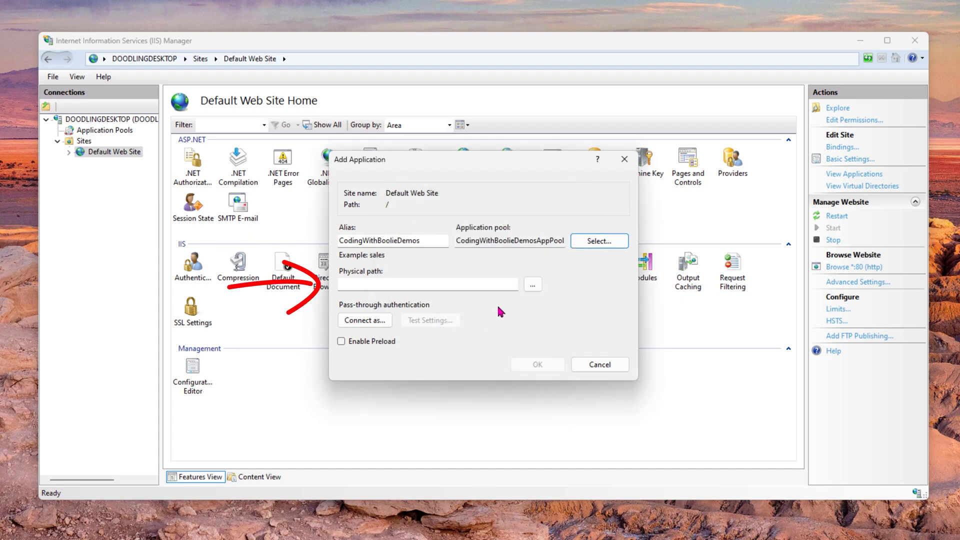
- Set its physical path to the published CodingWithBoolieDemos folder and create the application
click(532, 285)
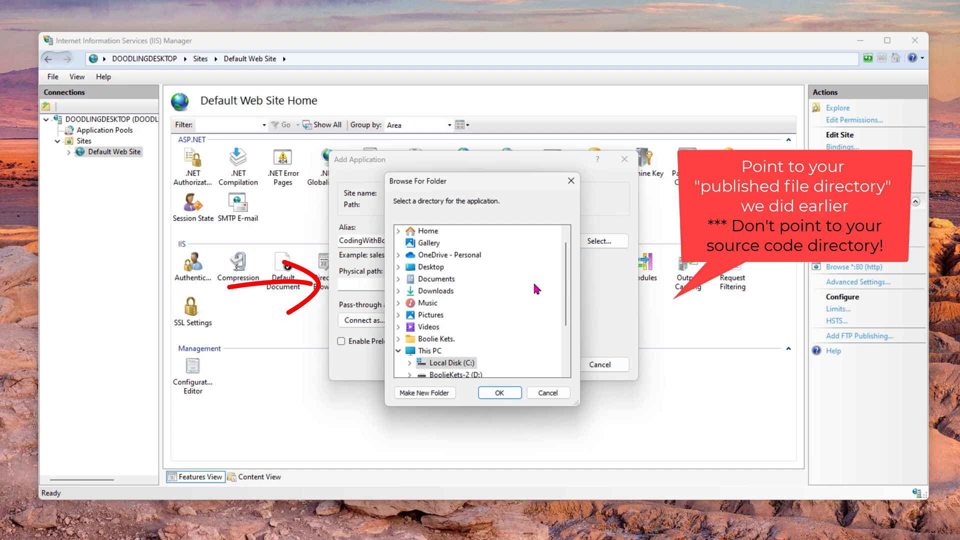
scroll(537, 320, down, 1)
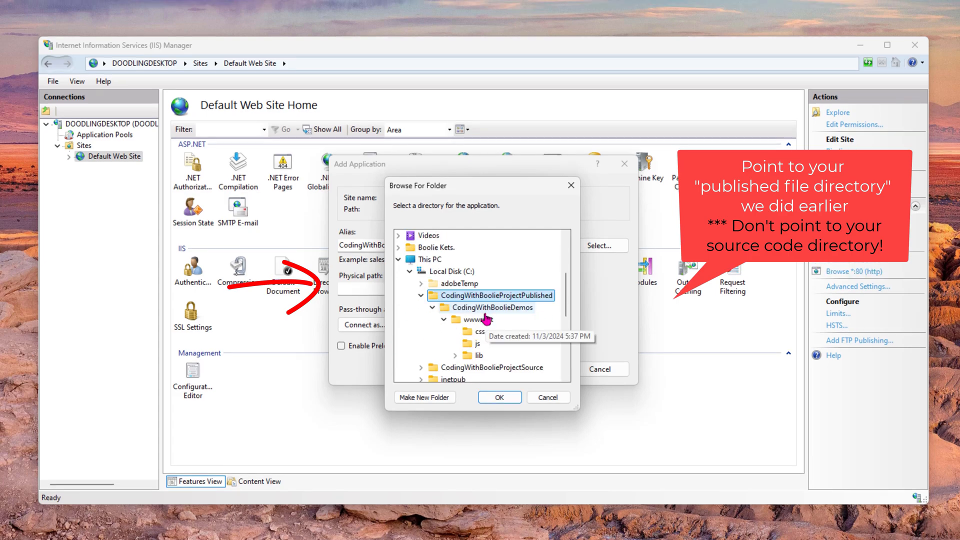
scroll(493, 308, down, 1)
click(511, 274)
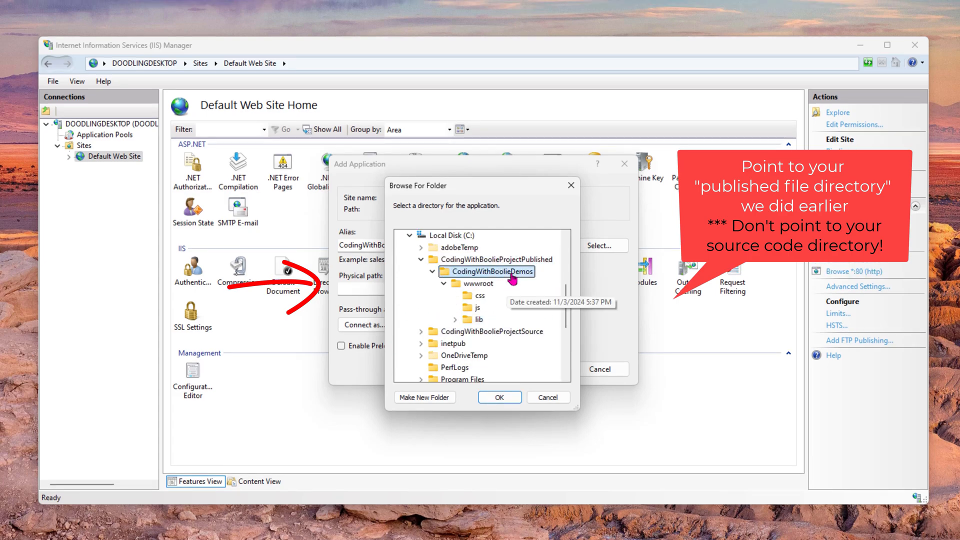
click(500, 397)
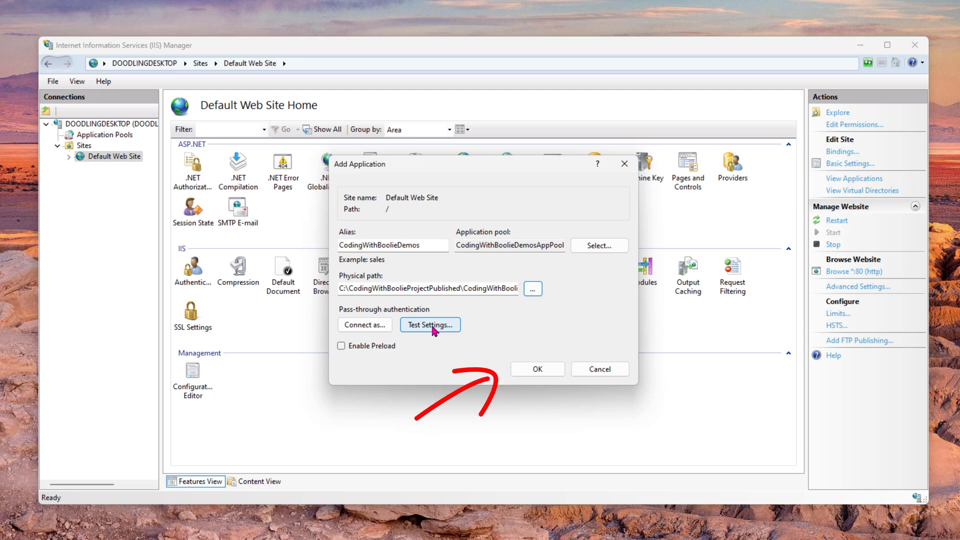
click(538, 370)
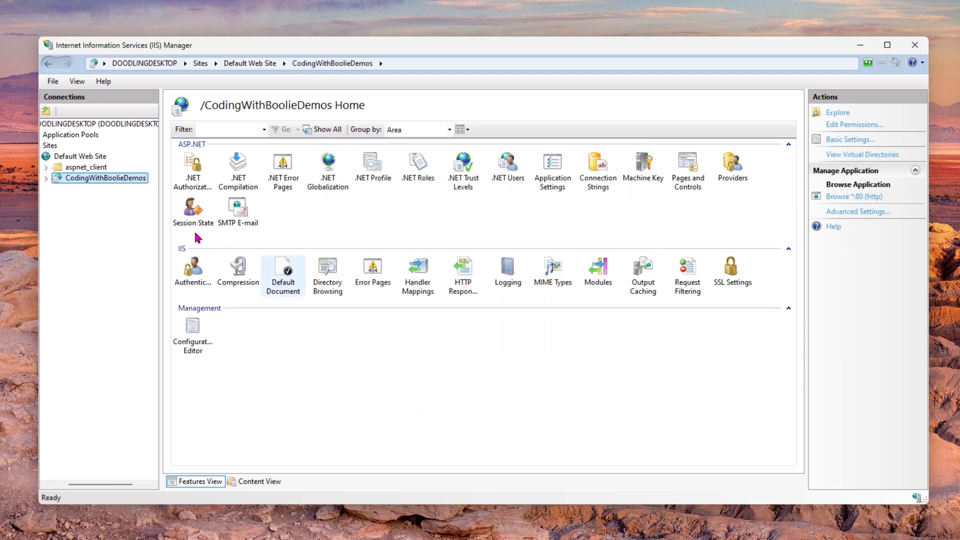
click(115, 157)
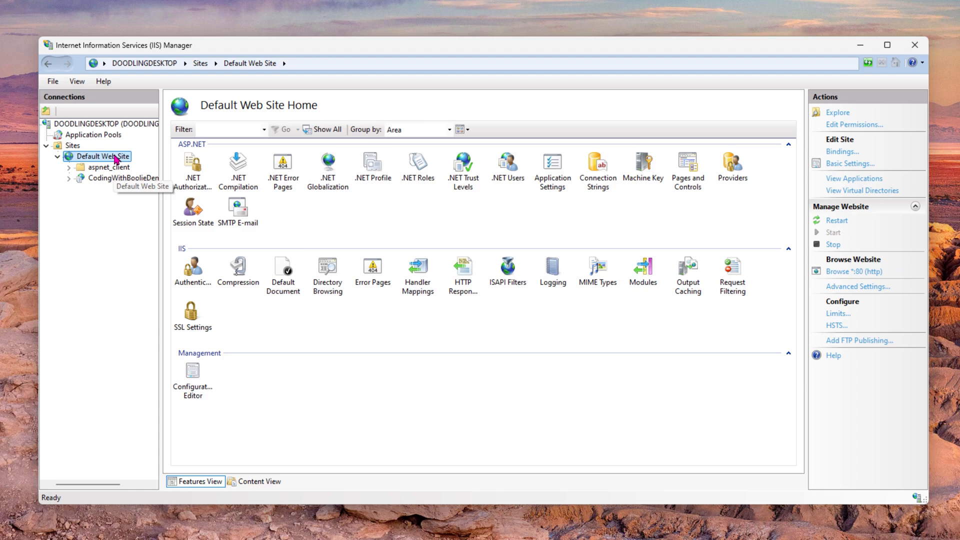
- Refresh Default Web Site and browse CodingWithBoolieDemos on port 80 at localhost/CodingWithBoolieDemos
right_click(116, 159)
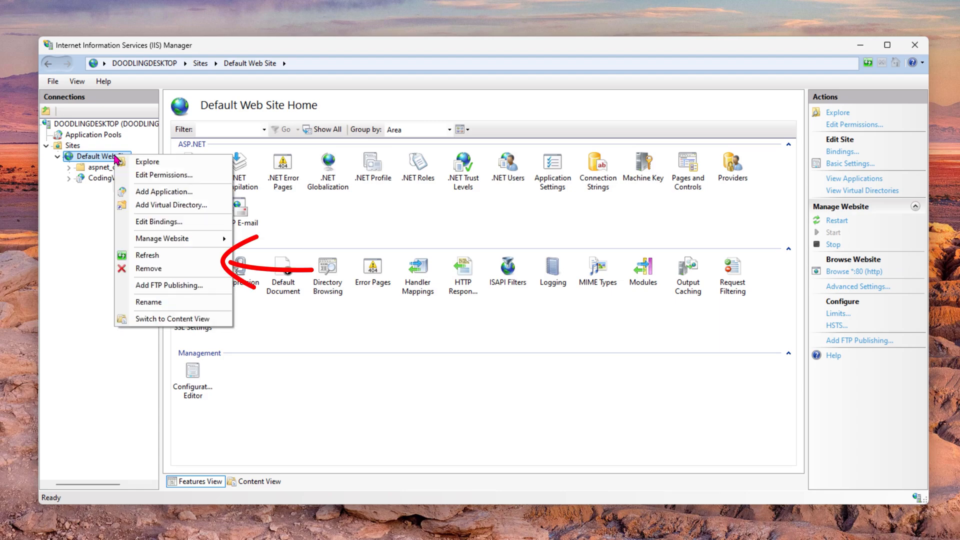
click(154, 256)
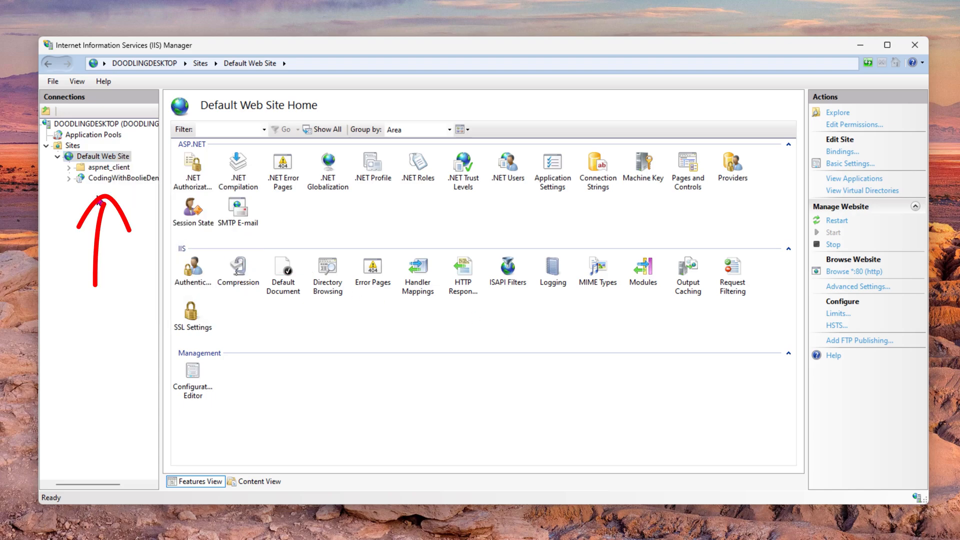
click(106, 179)
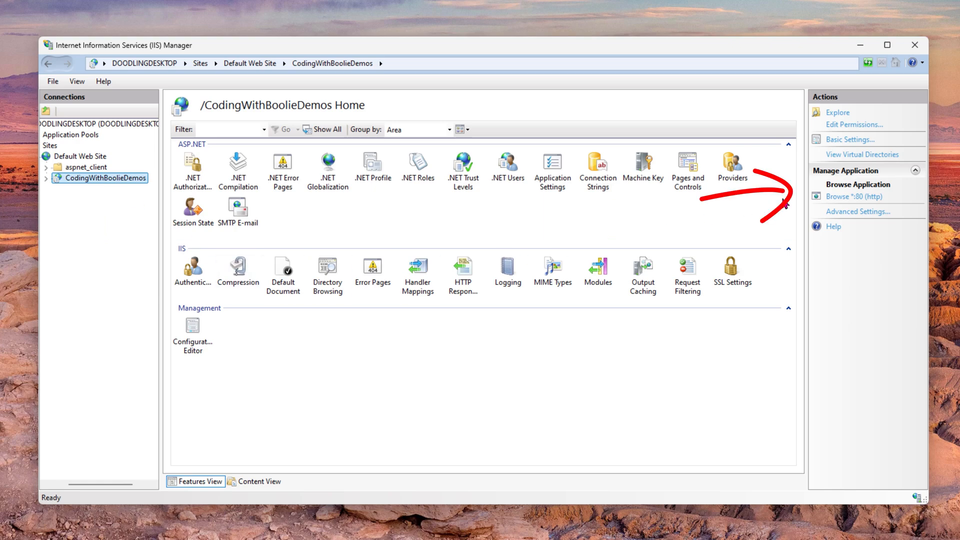
click(876, 198)
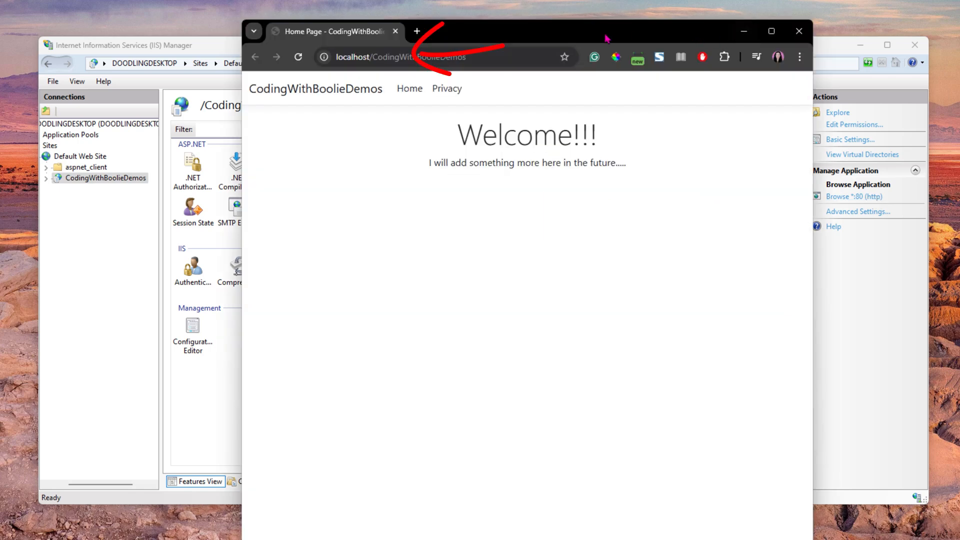
drag(594, 33, 519, 28)
click(427, 53)
- Confirm the localhost/CodingWithBoolieDemos address shows the Welcome!!! page, then maximize the Chrome window
click(364, 57)
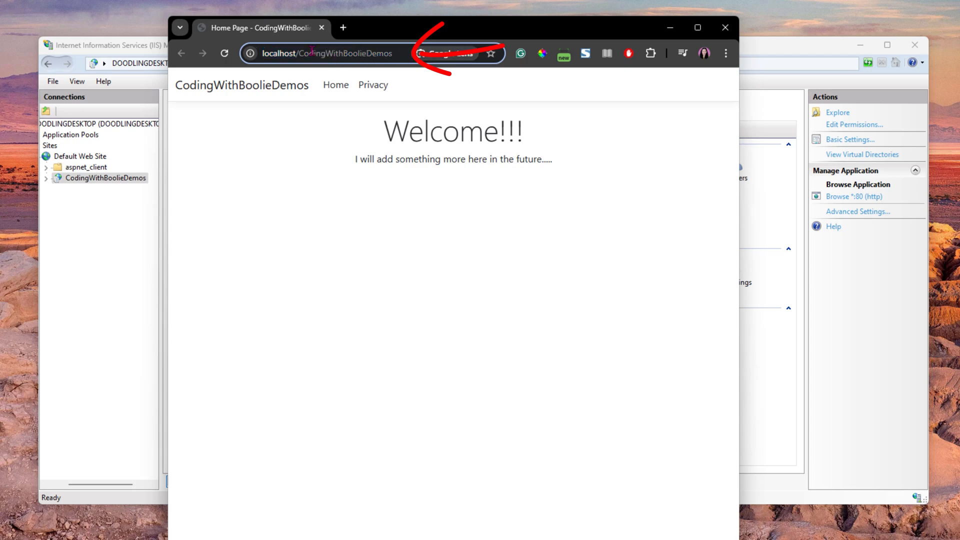
click(316, 159)
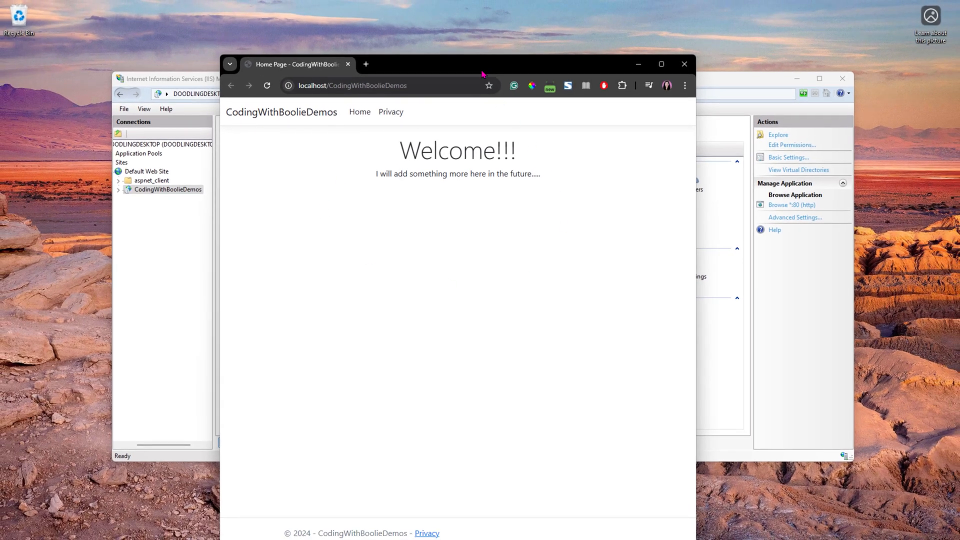
drag(482, 73, 503, 66)
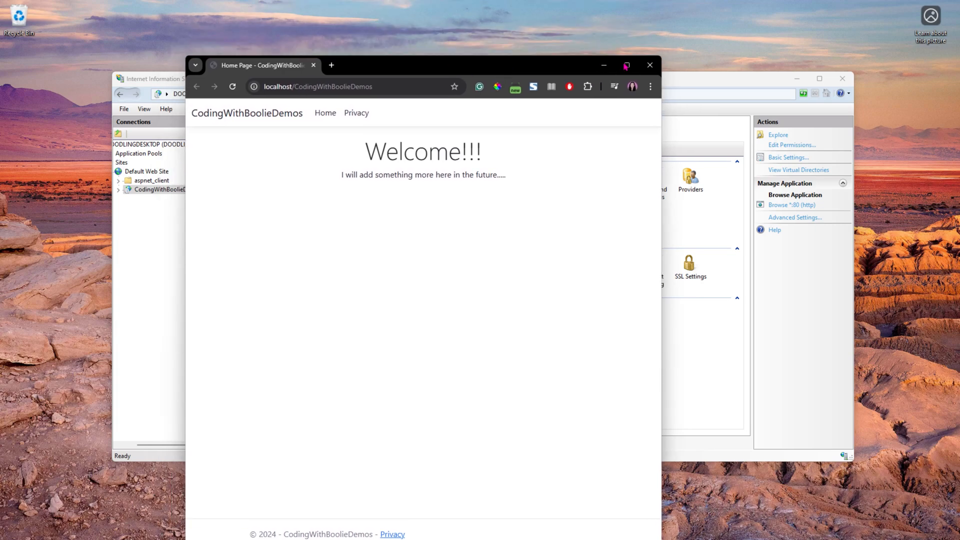
click(627, 65)
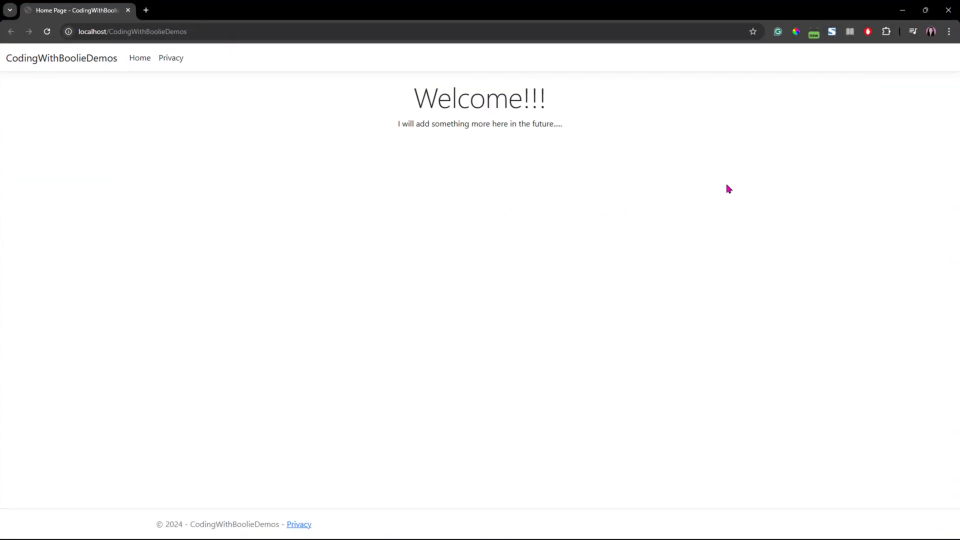